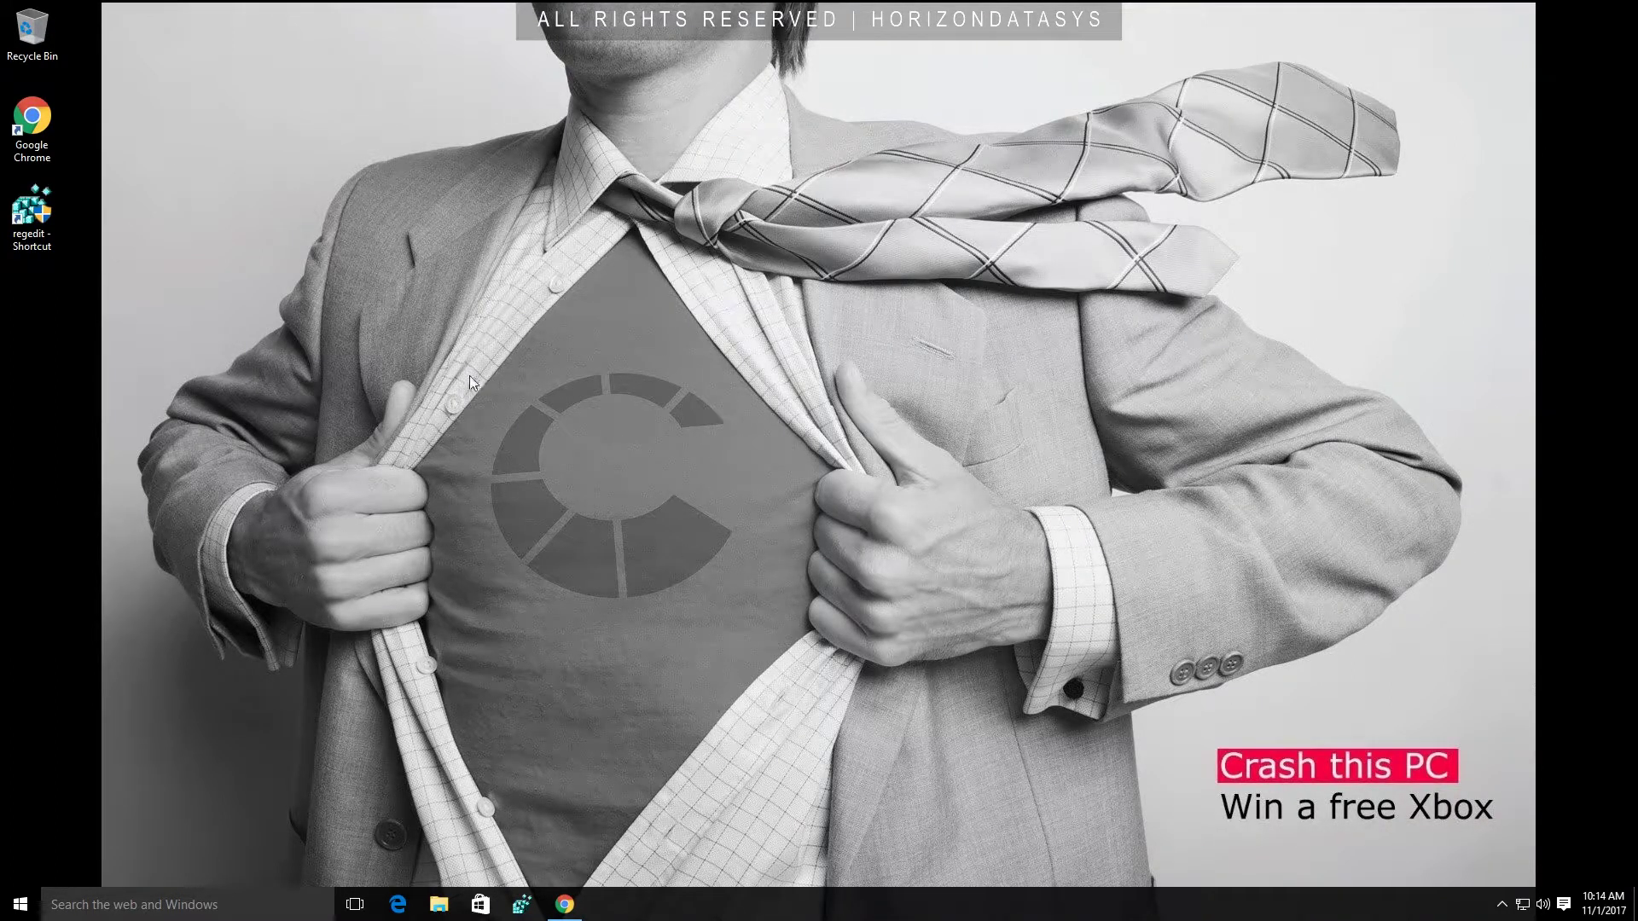
Create a new text document on the desktop named TEST.
{"action": "right_click", "coordinate": [24, 299]}
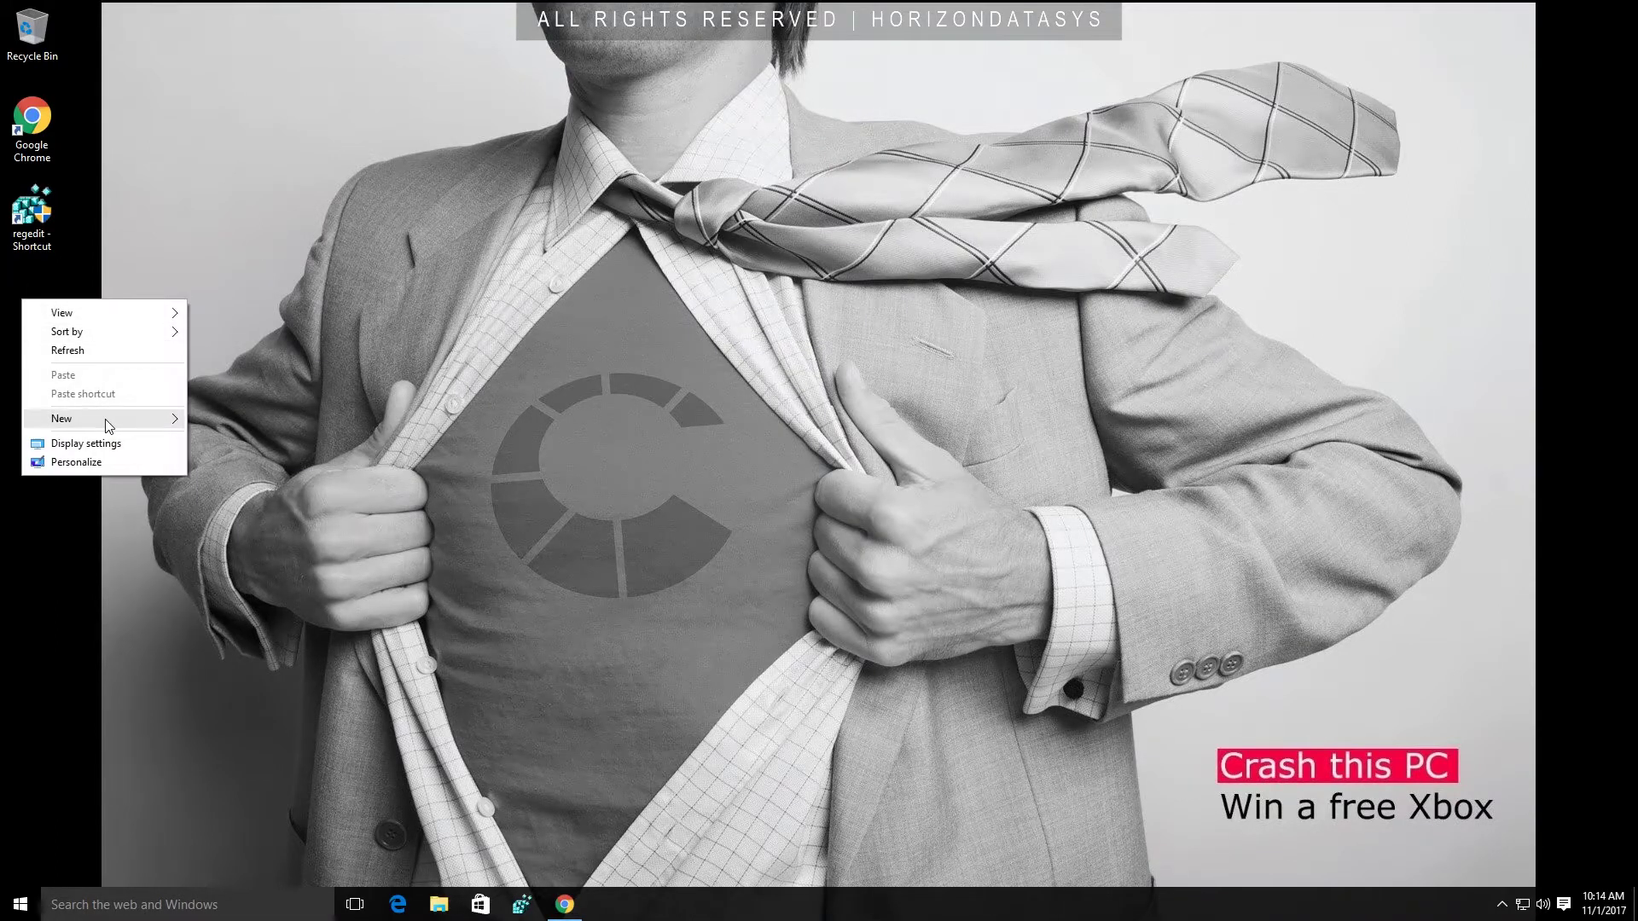
{"action": "mouse_move", "coordinate": [119, 420]}
{"action": "left_click", "coordinate": [245, 537]}
{"action": "type", "text": "TEST"}
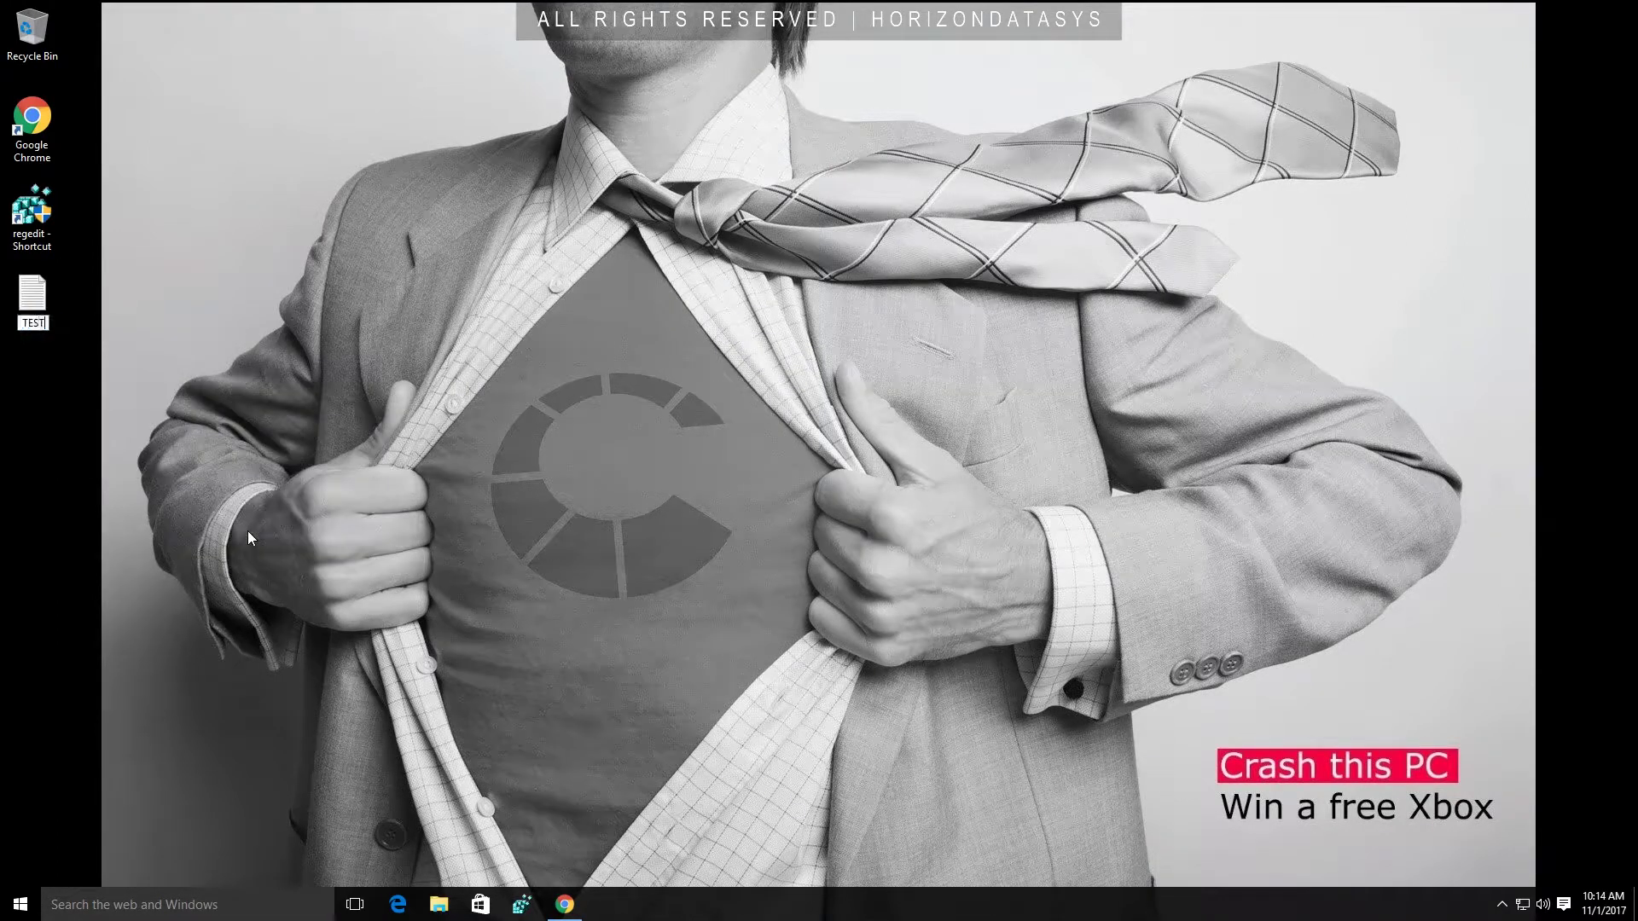
{"action": "key", "text": "Return"}
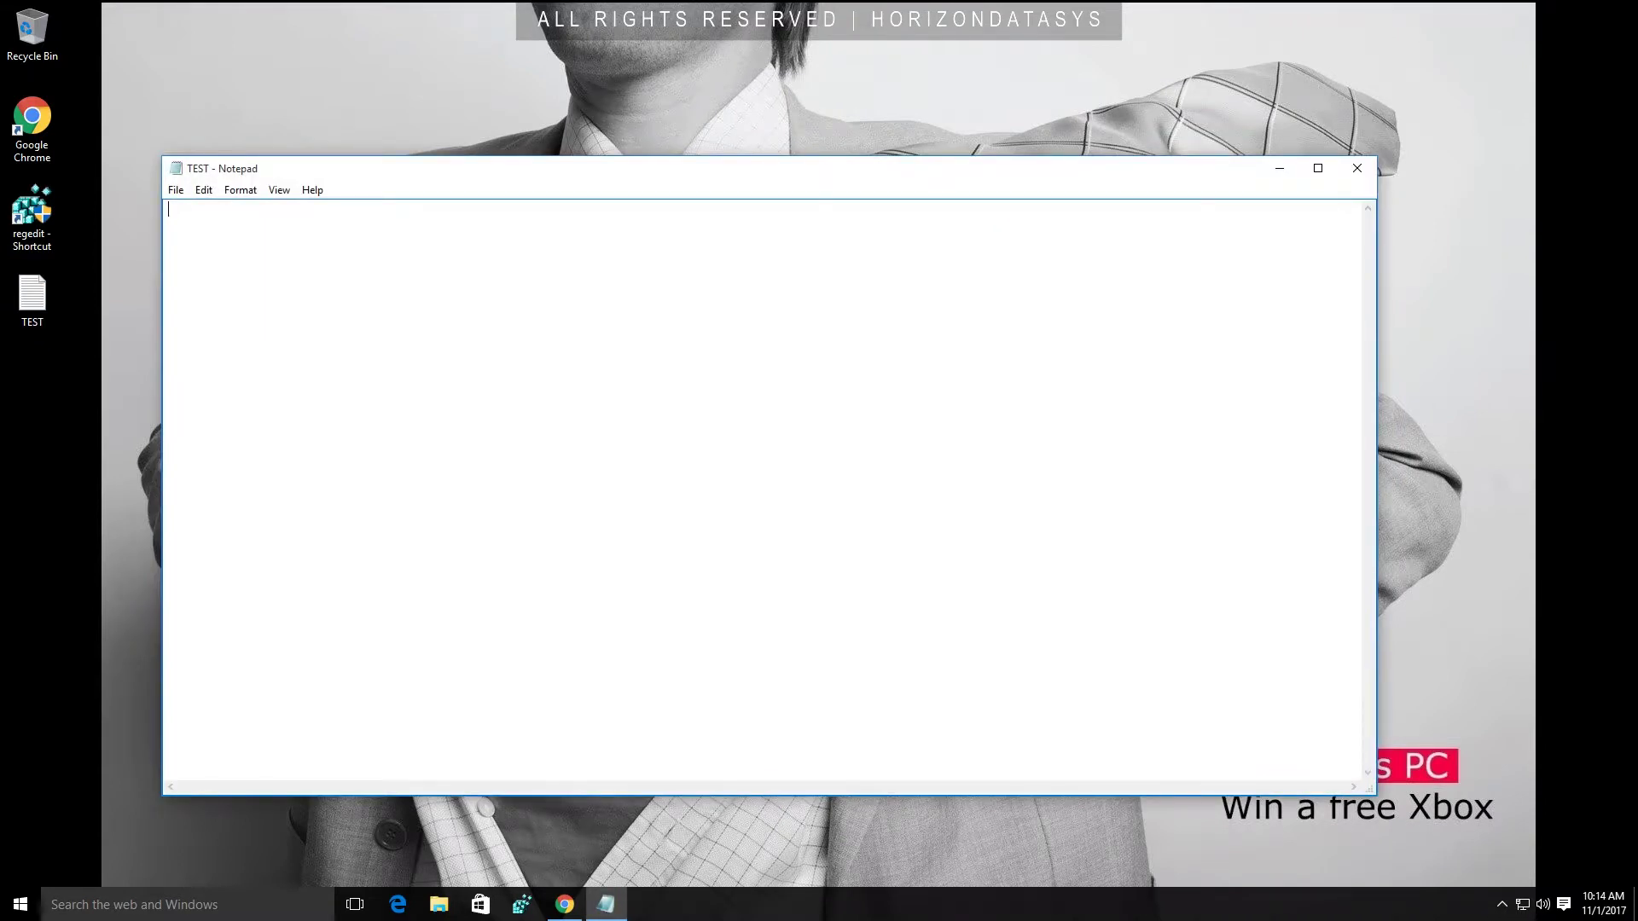
Type 'Important document! Do not delete!' into TEST, save it and close Notepad.
{"action": "type", "text": "Important document! Do not delete!"}
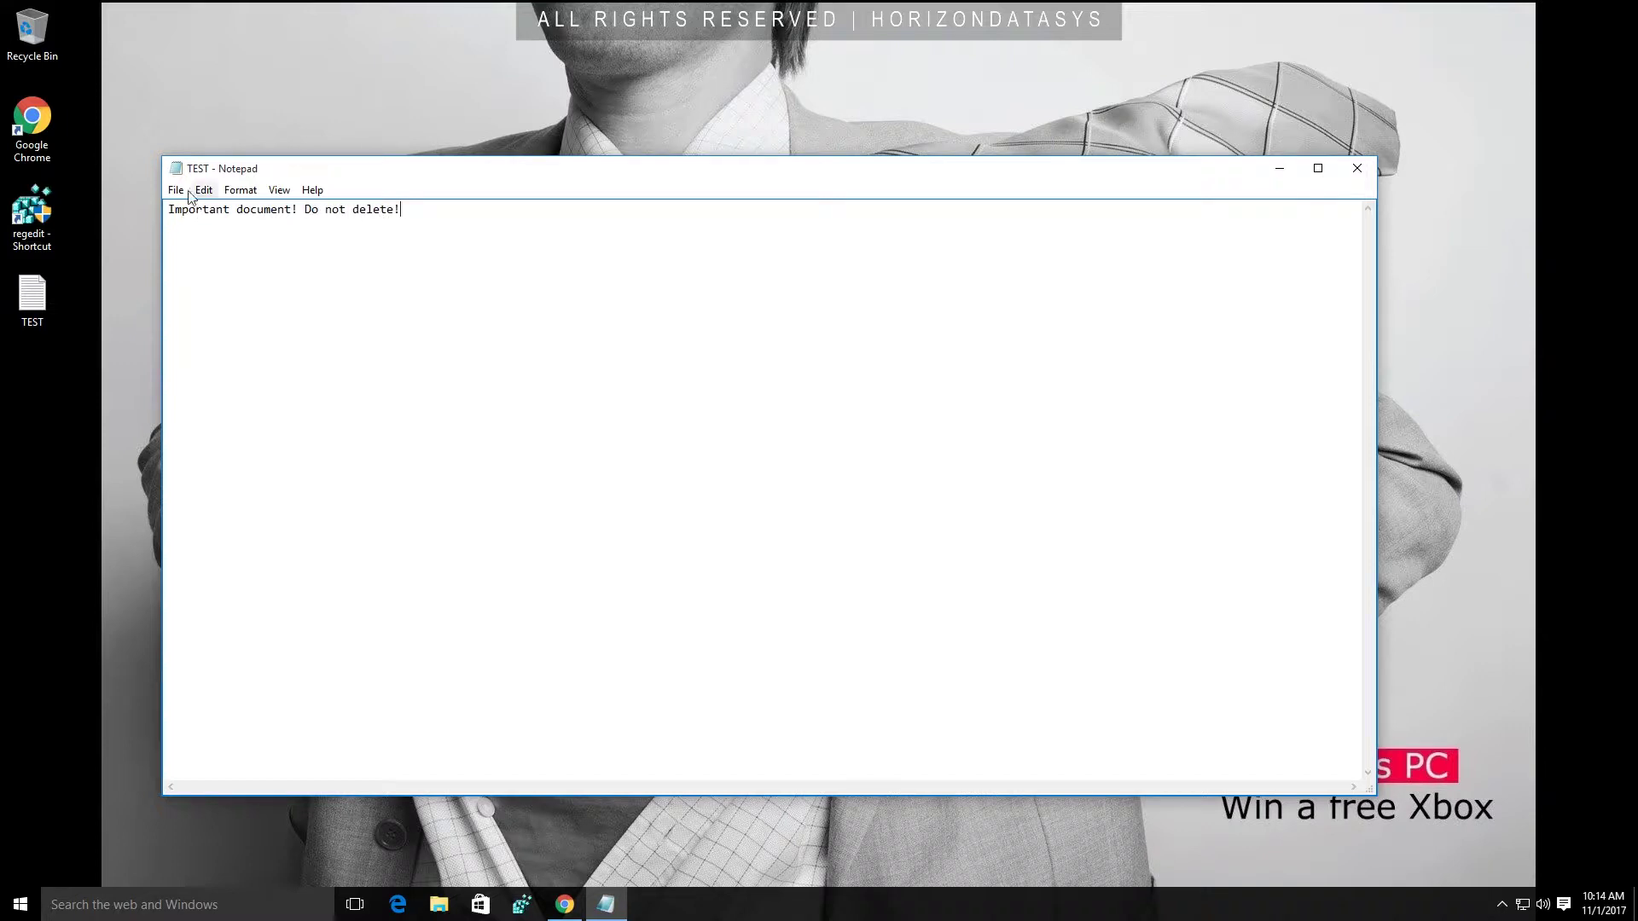
{"action": "left_click", "coordinate": [177, 190]}
{"action": "left_click", "coordinate": [205, 247]}
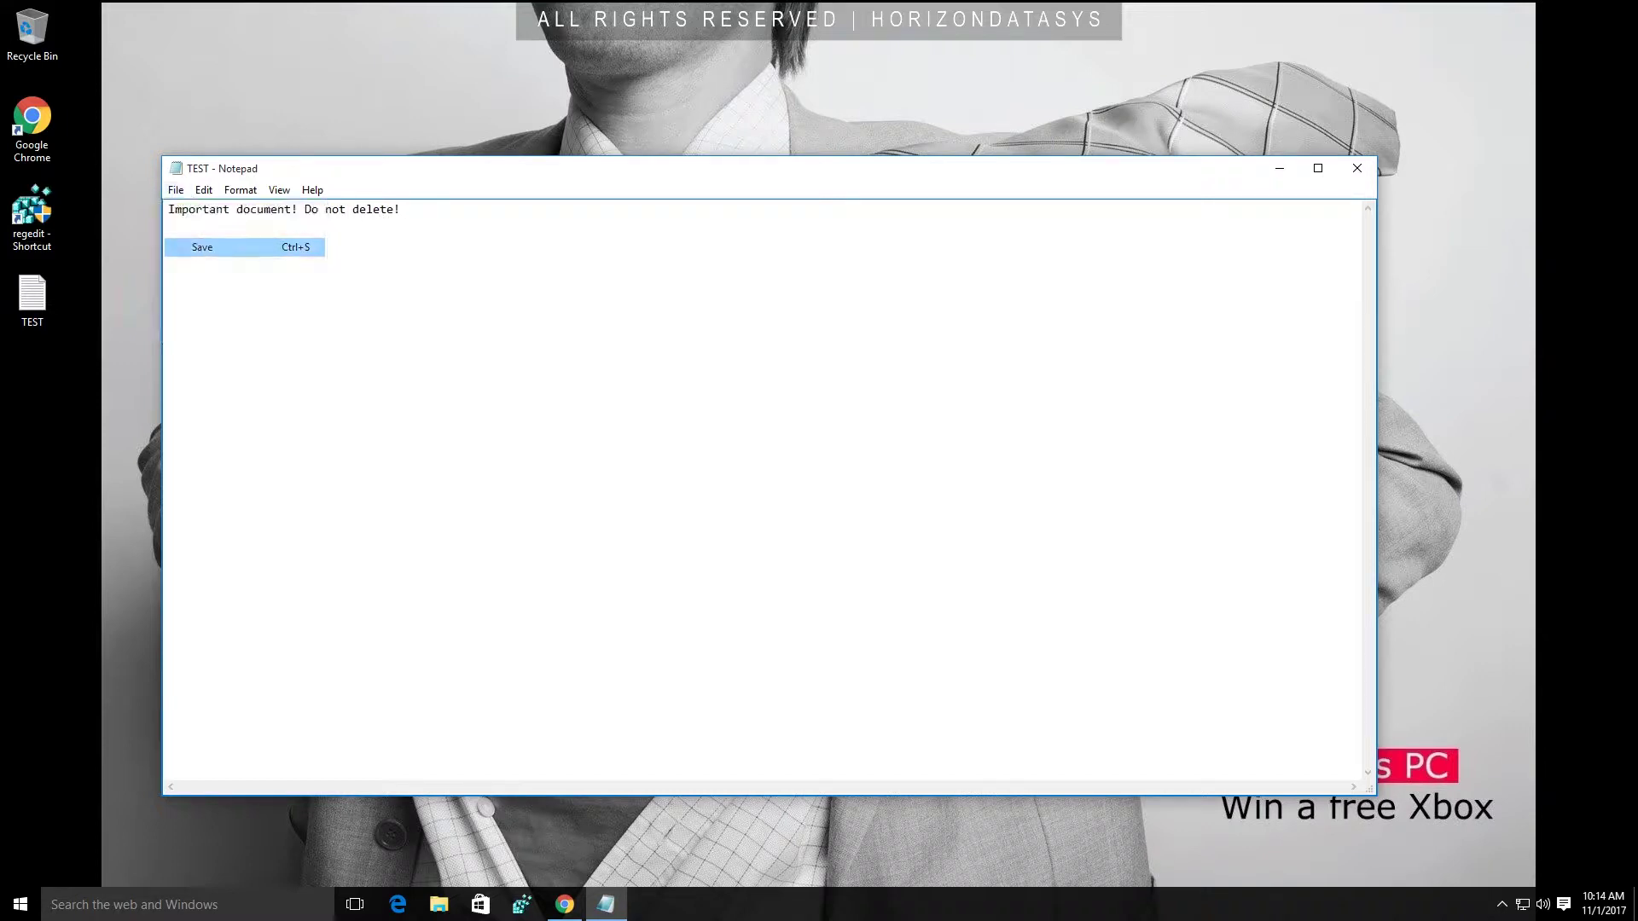
{"action": "left_click", "coordinate": [1357, 170]}
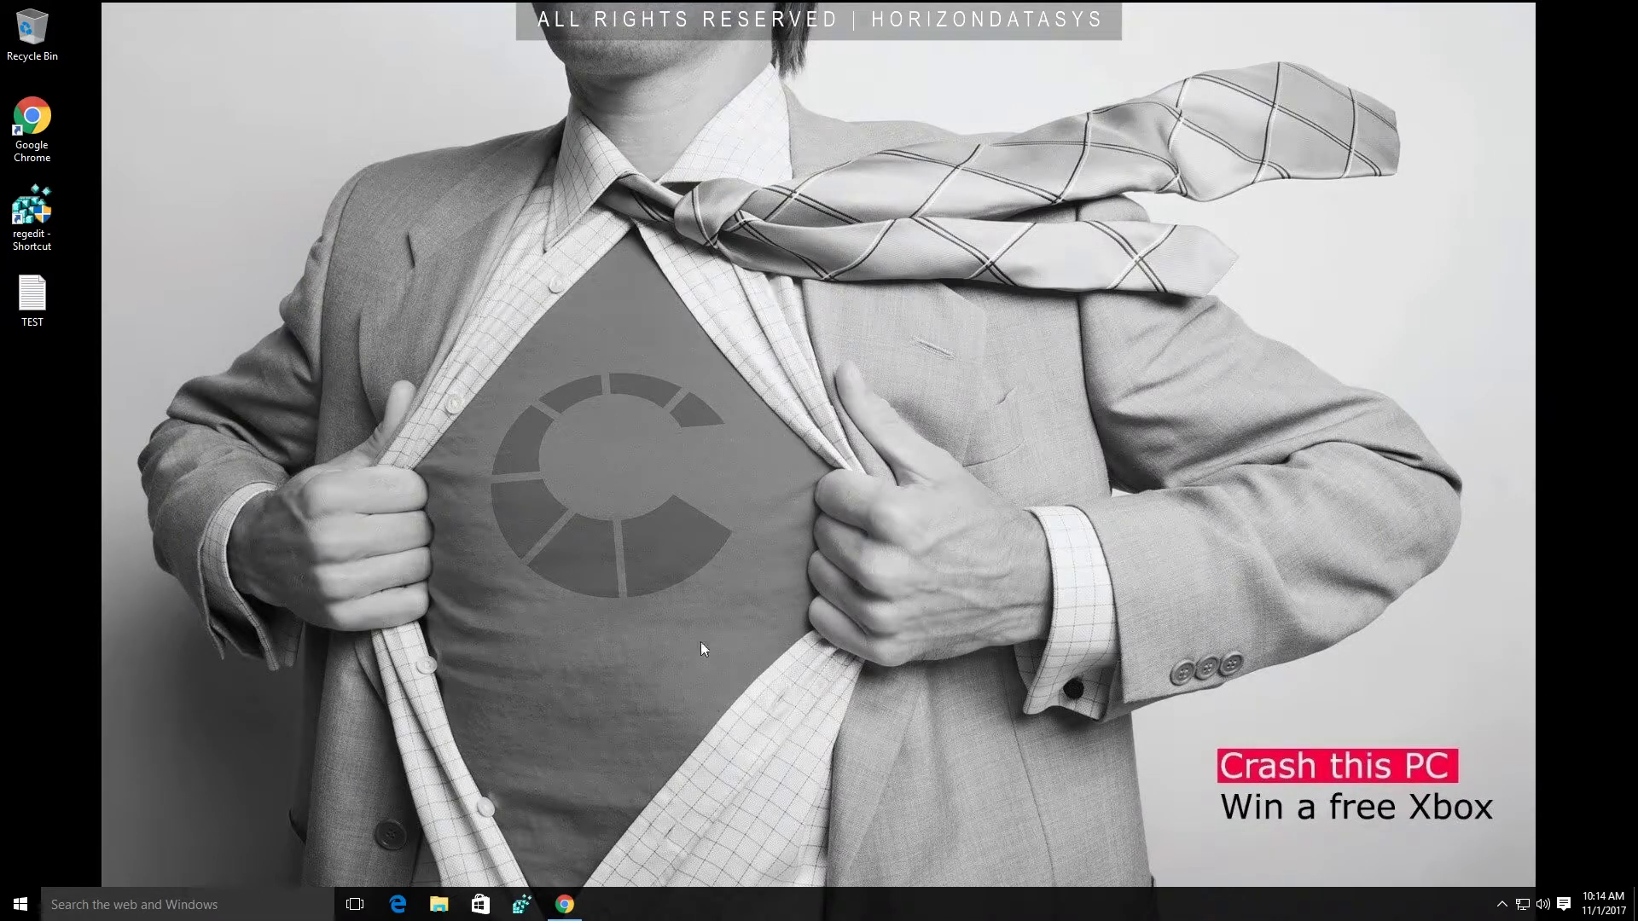
Restore the Chrome scam-warning page, then copy TEST and paste many duplicates onto the desktop.
{"action": "mouse_move", "coordinate": [568, 917]}
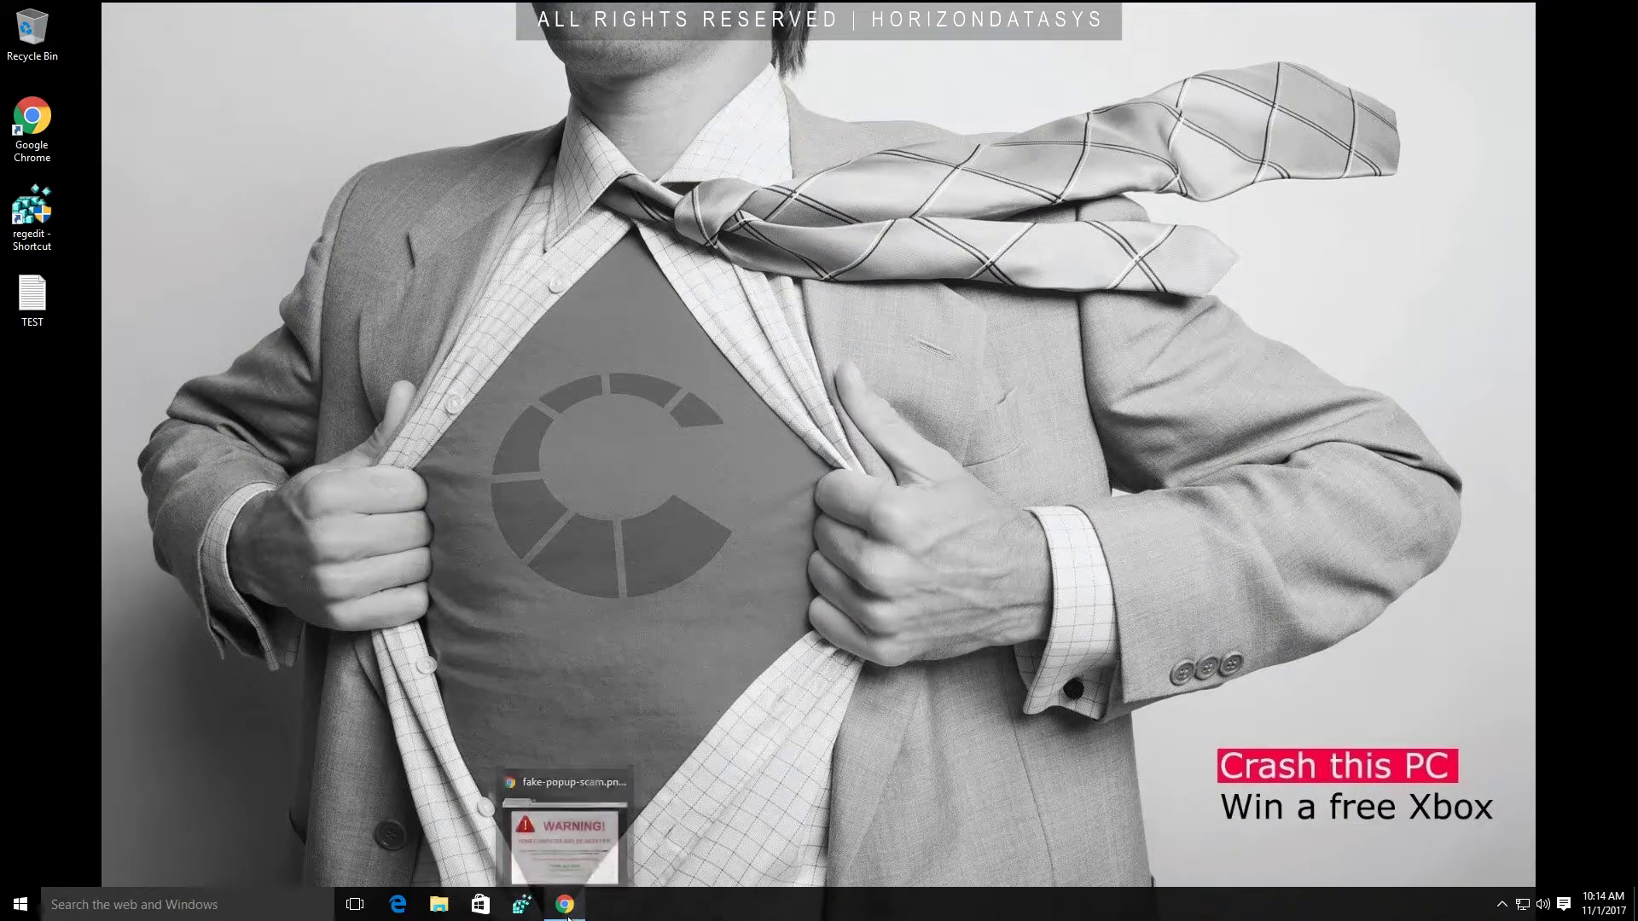
{"action": "left_click", "coordinate": [597, 853]}
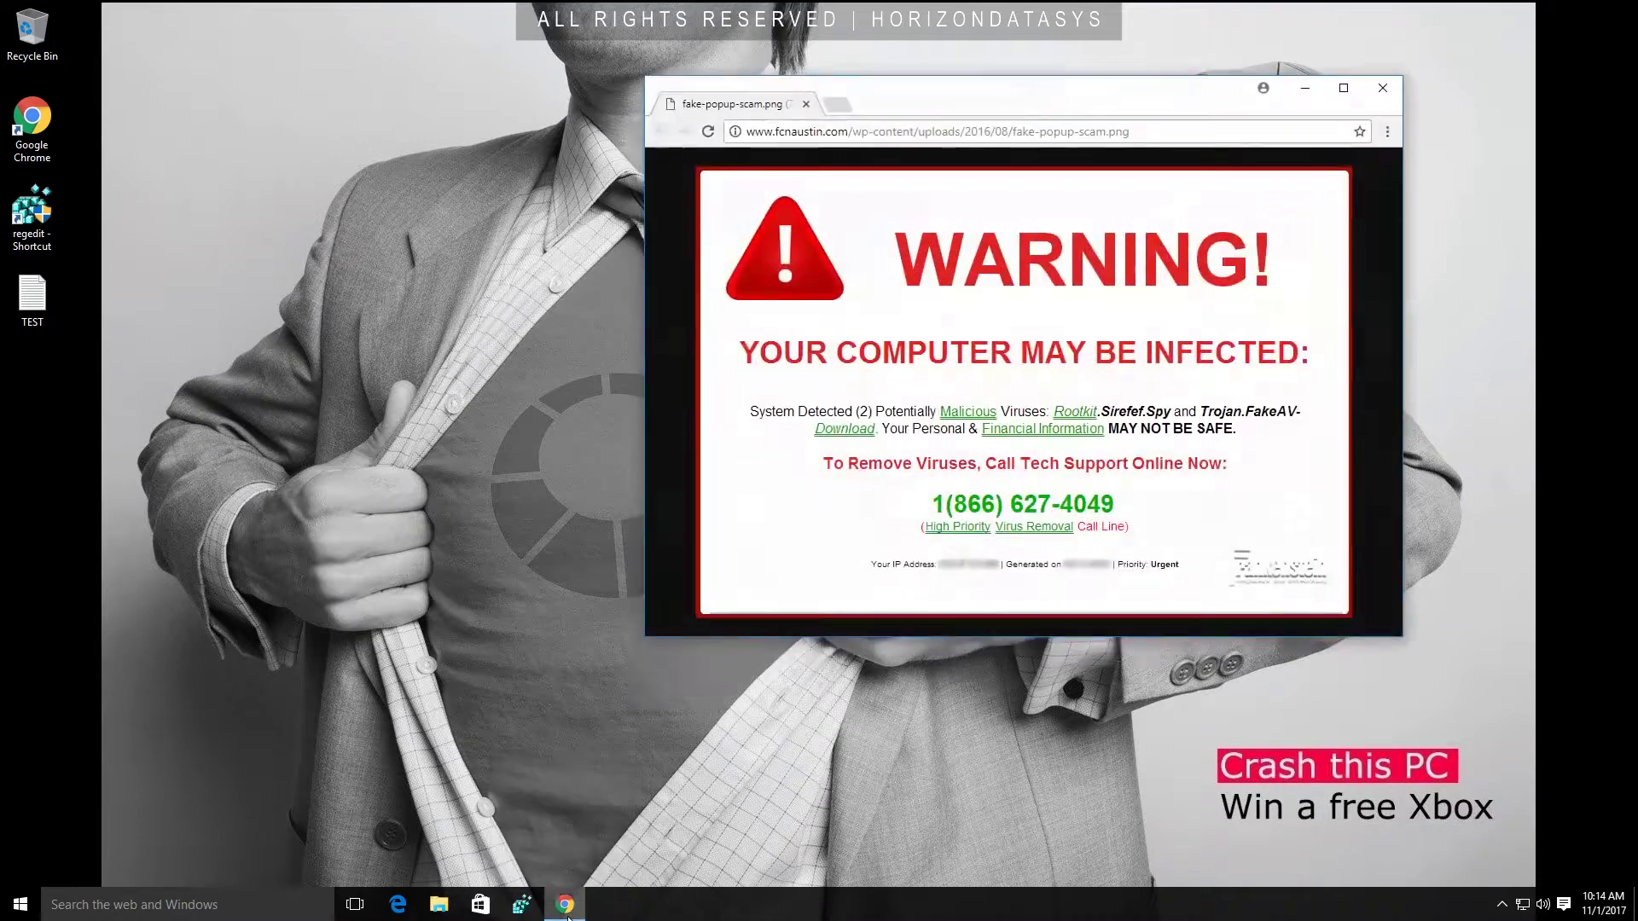
{"action": "left_click", "coordinate": [658, 786]}
{"action": "left_click", "coordinate": [33, 299]}
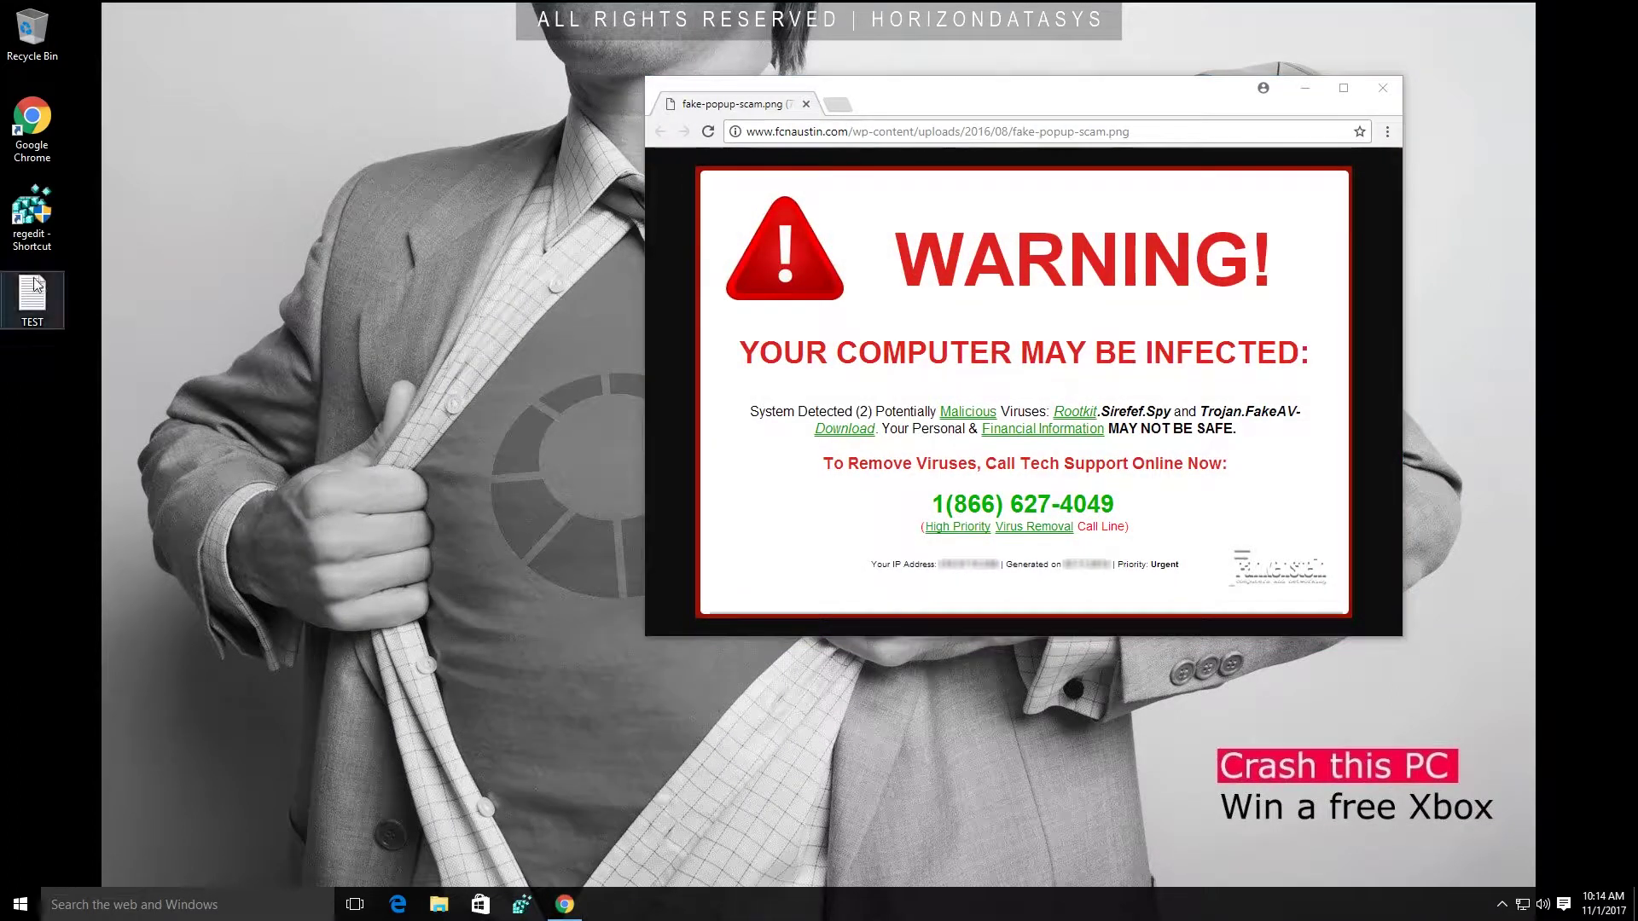
{"action": "key", "text": "ctrl+c"}
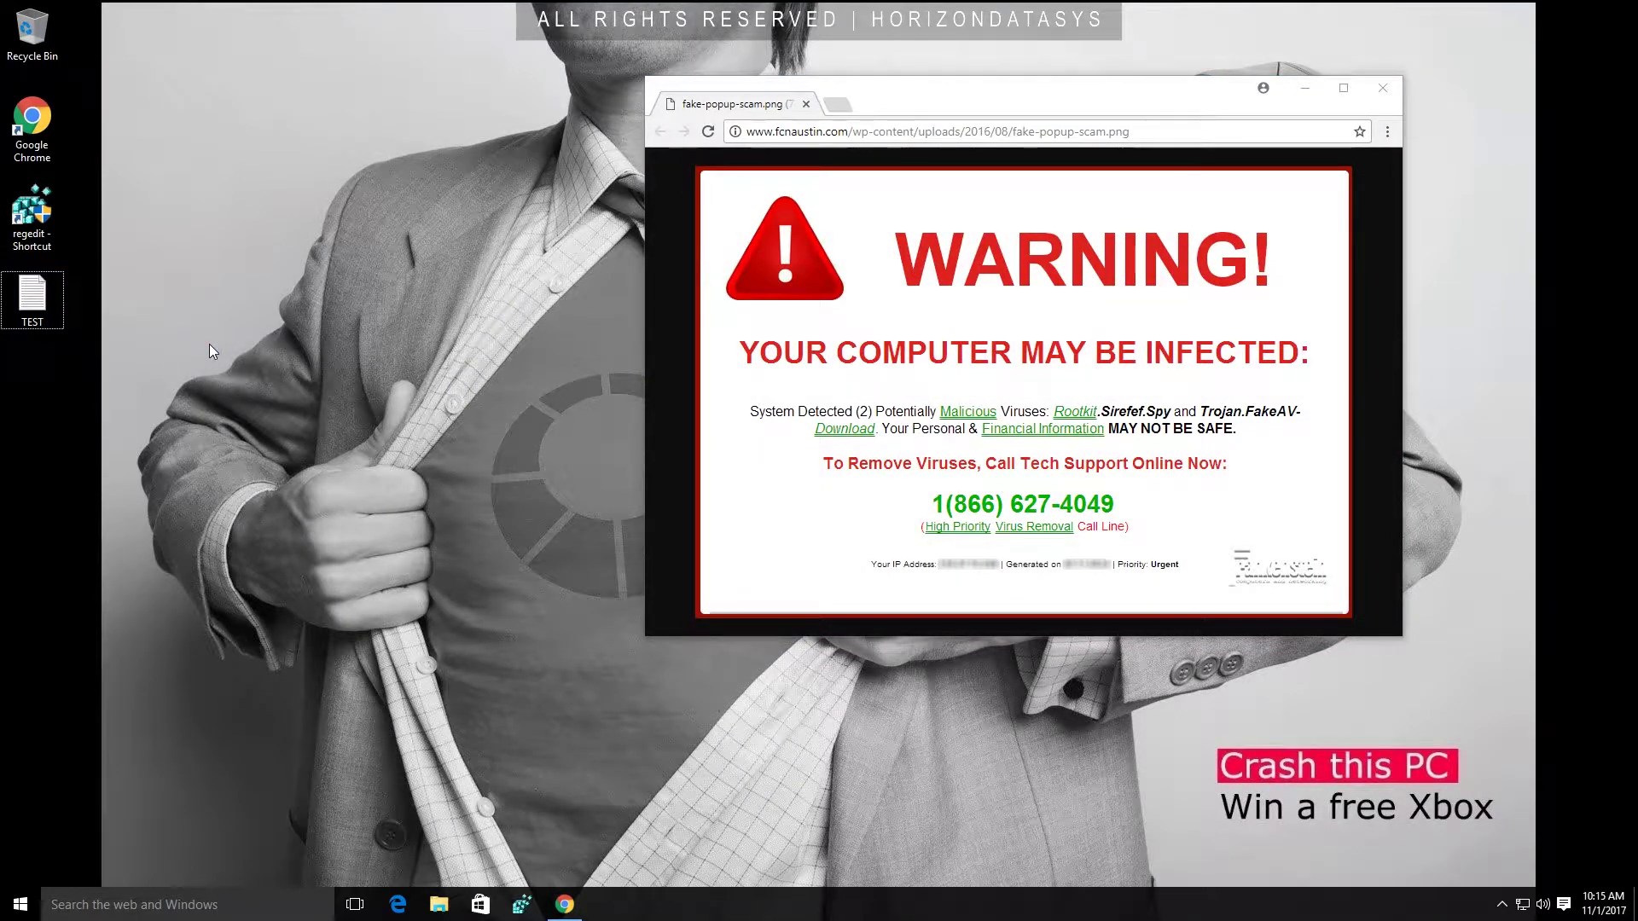
{"action": "key", "text": "ctrl+v"}
{"action": "key", "text": "ctrl+v"}
{"action": "key", "text": "ctrl+v"}
{"action": "key", "text": "ctrl+v"}
{"action": "key", "text": "ctrl+v"}
{"action": "key", "text": "ctrl+v"}
{"action": "key", "text": "ctrl+v"}
{"action": "key", "text": "ctrl+v"}
{"action": "key", "text": "ctrl+v"}
{"action": "key", "text": "ctrl+v"}
{"action": "key", "text": "ctrl+v"}
{"action": "key", "text": "ctrl+v"}
{"action": "key", "text": "ctrl+v"}
{"action": "key", "text": "ctrl+v"}
{"action": "key", "text": "ctrl+v"}
{"action": "key", "text": "ctrl+v"}
{"action": "key", "text": "ctrl+v"}
{"action": "key", "text": "ctrl+v"}
{"action": "key", "text": "ctrl+v"}
{"action": "key", "text": "ctrl+v"}
{"action": "key", "text": "ctrl+v"}
{"action": "key", "text": "ctrl+v"}
{"action": "key", "text": "ctrl+v"}
{"action": "key", "text": "ctrl+v"}
{"action": "key", "text": "ctrl+v"}
{"action": "key", "text": "ctrl+v"}
{"action": "key", "text": "ctrl+v"}
{"action": "key", "text": "ctrl+v"}
{"action": "key", "text": "ctrl+v"}
{"action": "key", "text": "ctrl+v"}
{"action": "key", "text": "ctrl+v"}
{"action": "key", "text": "ctrl+v"}
{"action": "key", "text": "ctrl+v"}
{"action": "key", "text": "ctrl+v"}
{"action": "key", "text": "ctrl+v"}
{"action": "key", "text": "ctrl+v"}
{"action": "key", "text": "ctrl+v"}
{"action": "key", "text": "ctrl+v"}
{"action": "key", "text": "ctrl+v"}
{"action": "key", "text": "ctrl+v"}
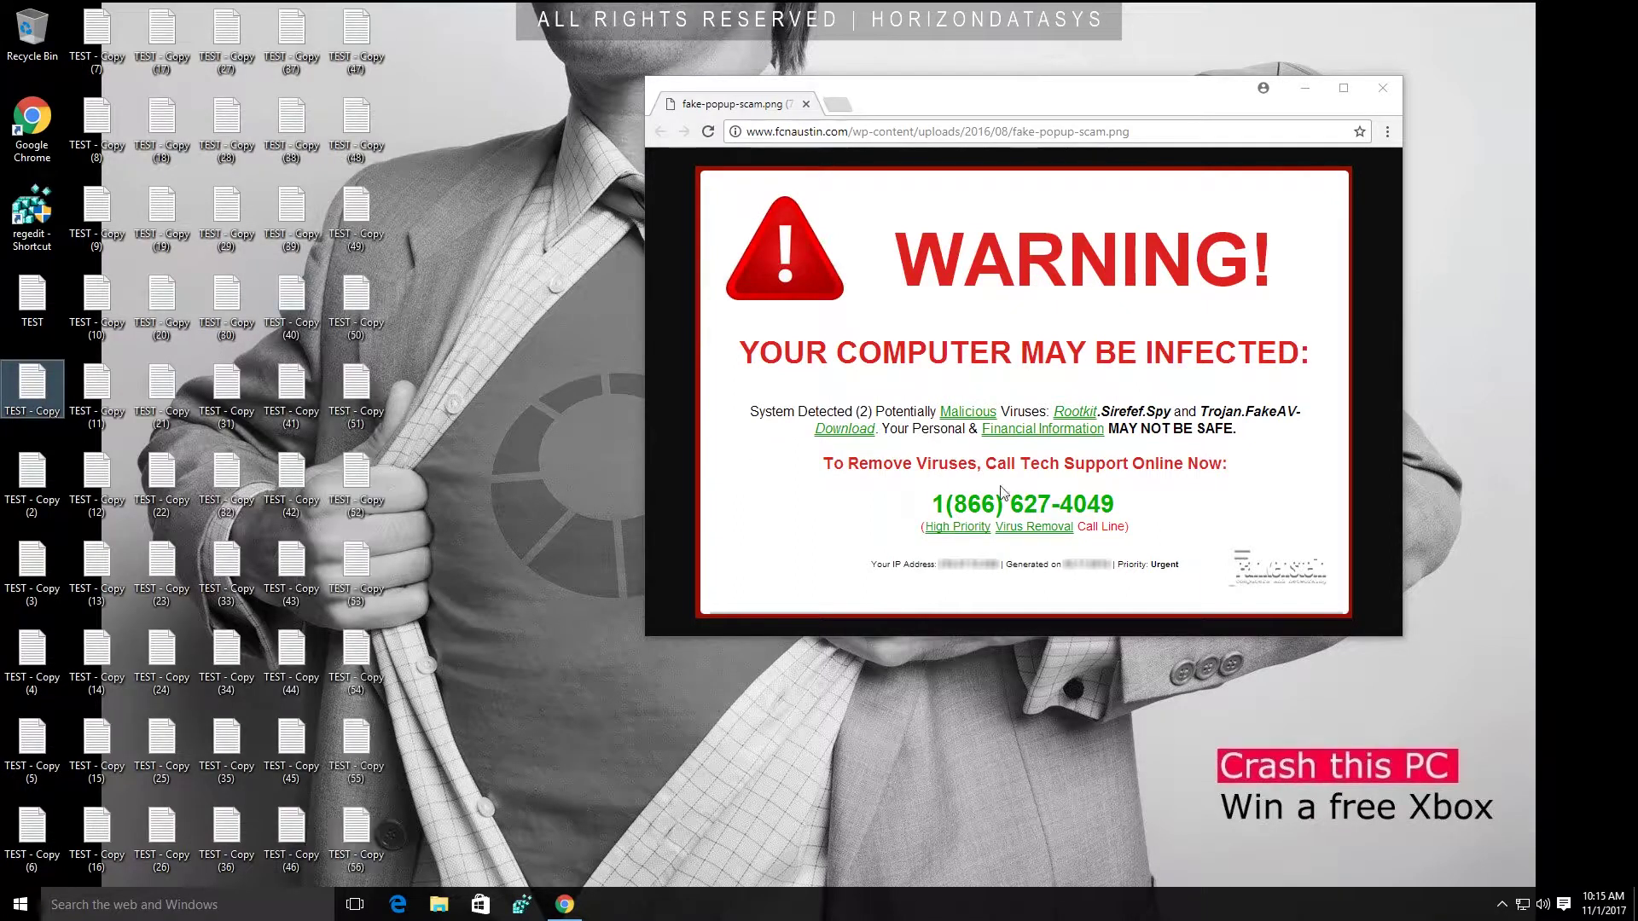
{"action": "key", "text": "ctrl+v"}
{"action": "key", "text": "ctrl+v"}
{"action": "key", "text": "ctrl+v"}
{"action": "key", "text": "ctrl+v"}
{"action": "key", "text": "ctrl+v"}
{"action": "key", "text": "ctrl+v"}
{"action": "key", "text": "ctrl+v"}
{"action": "key", "text": "ctrl+v"}
{"action": "key", "text": "ctrl+v"}
{"action": "key", "text": "ctrl+v"}
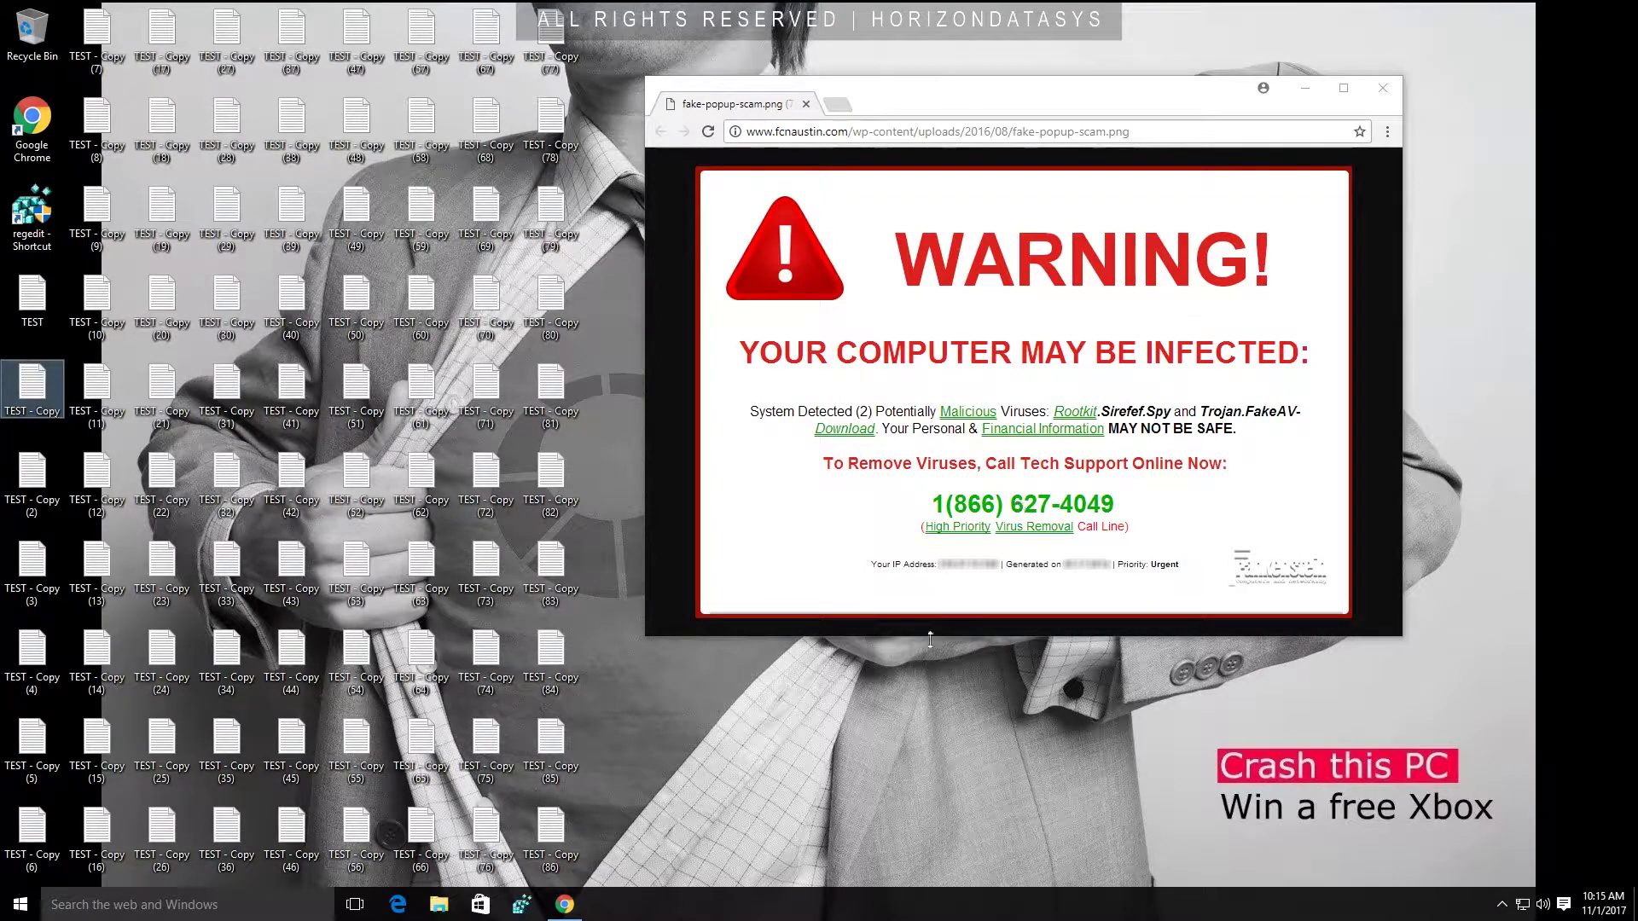
Set the desktop wallpaper to the underwater picture through Display settings and close Settings.
{"action": "right_click", "coordinate": [800, 705]}
{"action": "left_click", "coordinate": [841, 695]}
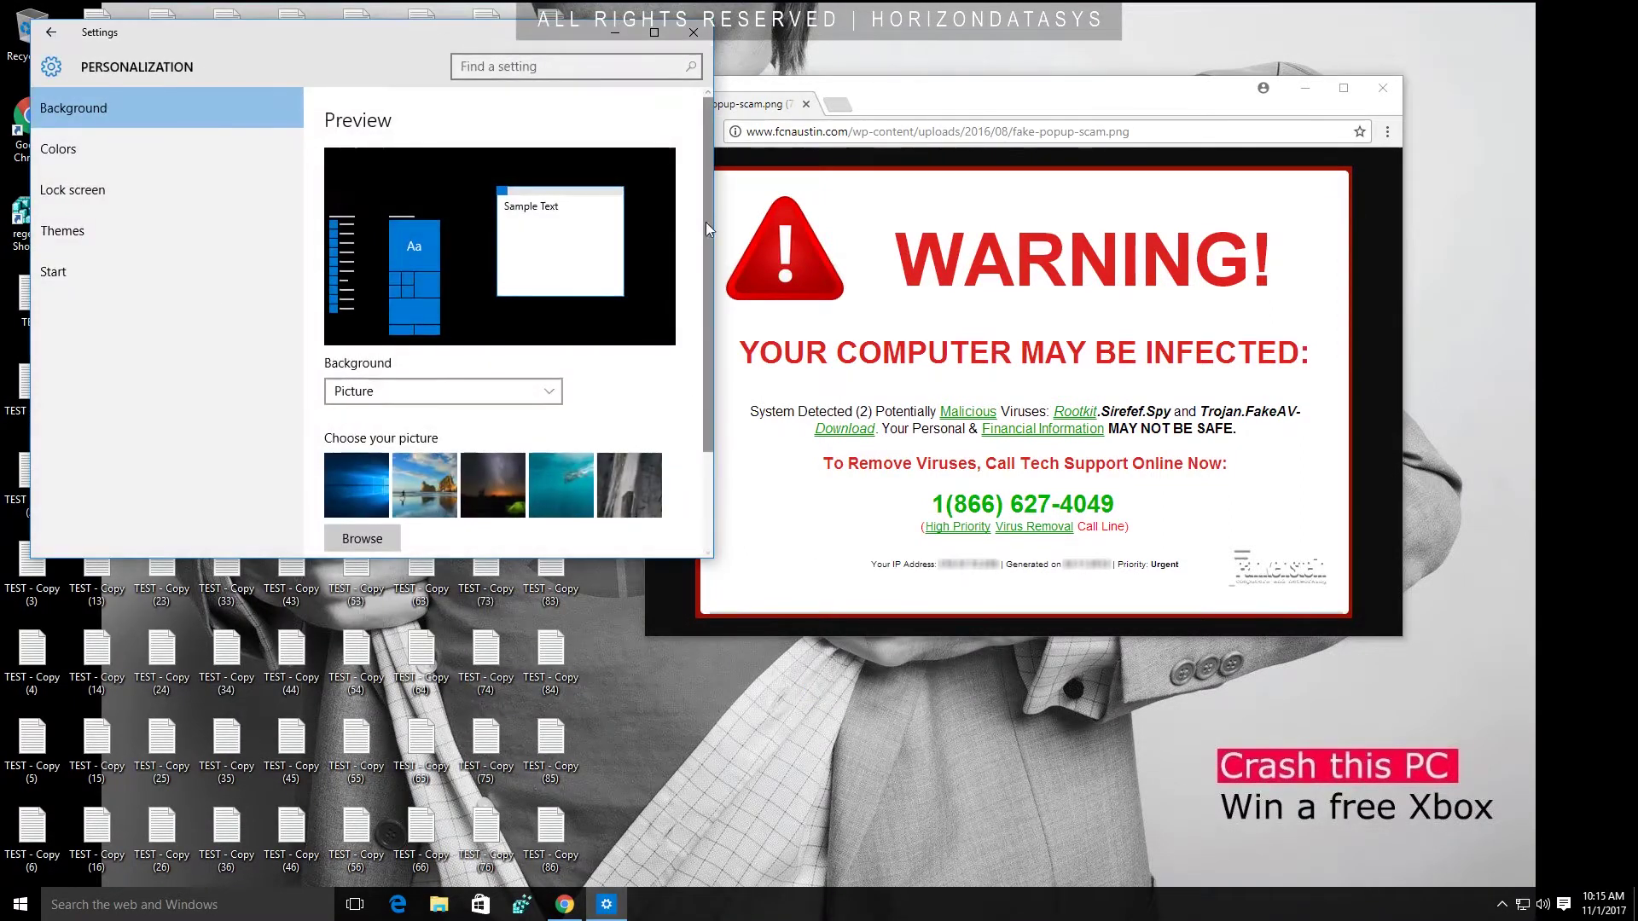
{"action": "scroll", "coordinate": [705, 221], "scroll_direction": "down", "scroll_amount": 2}
{"action": "left_click", "coordinate": [560, 365]}
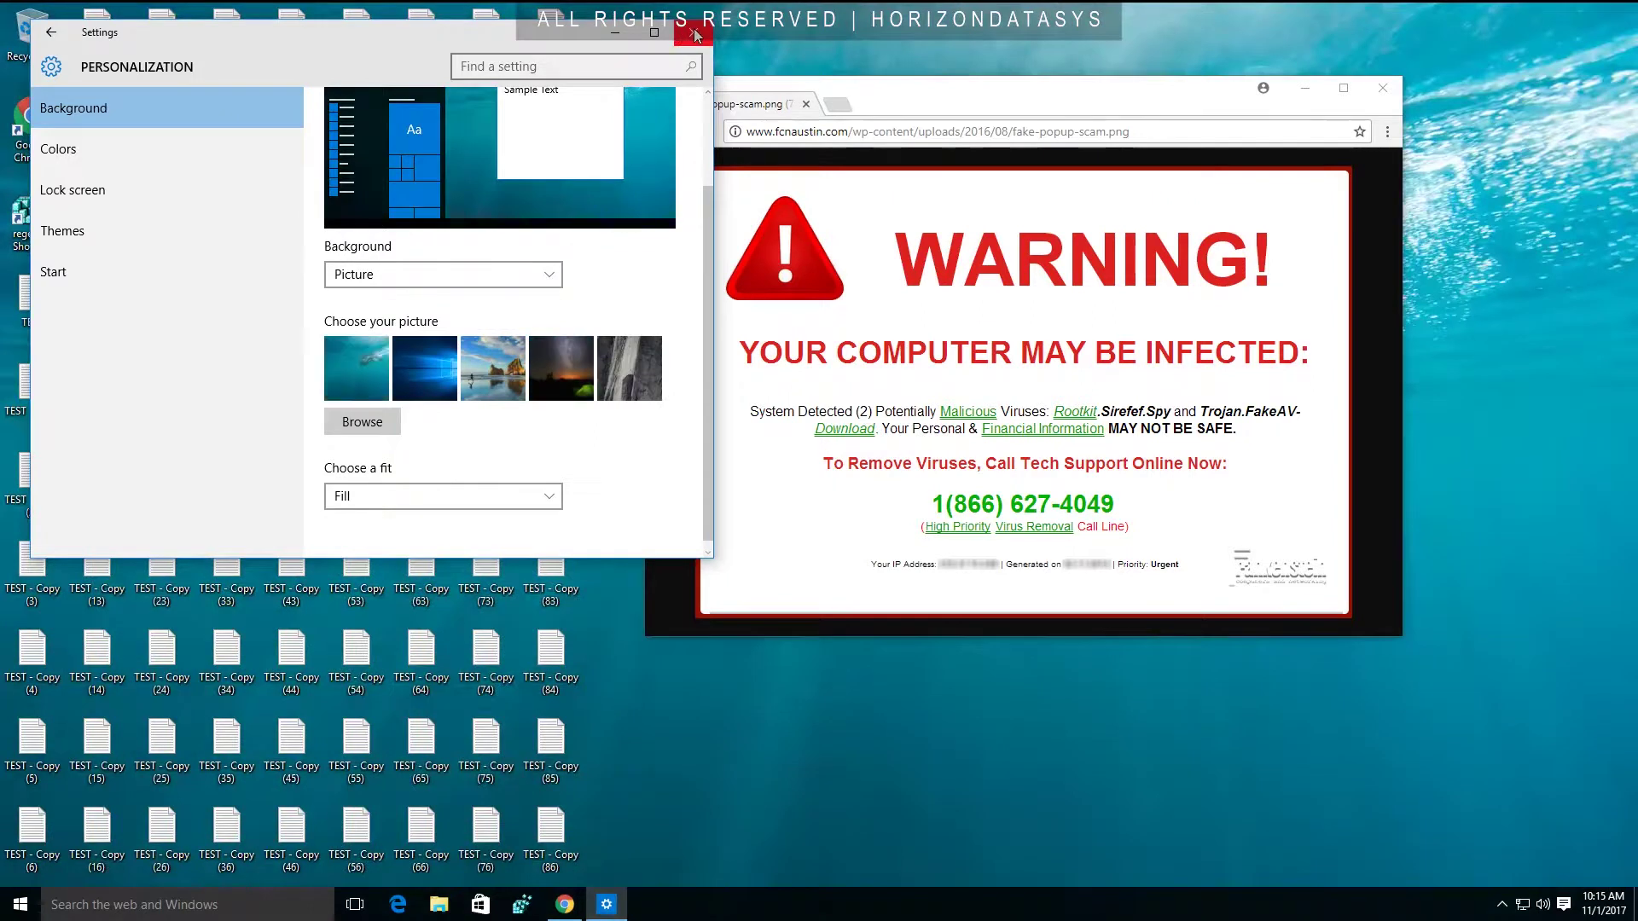
{"action": "left_click", "coordinate": [694, 32]}
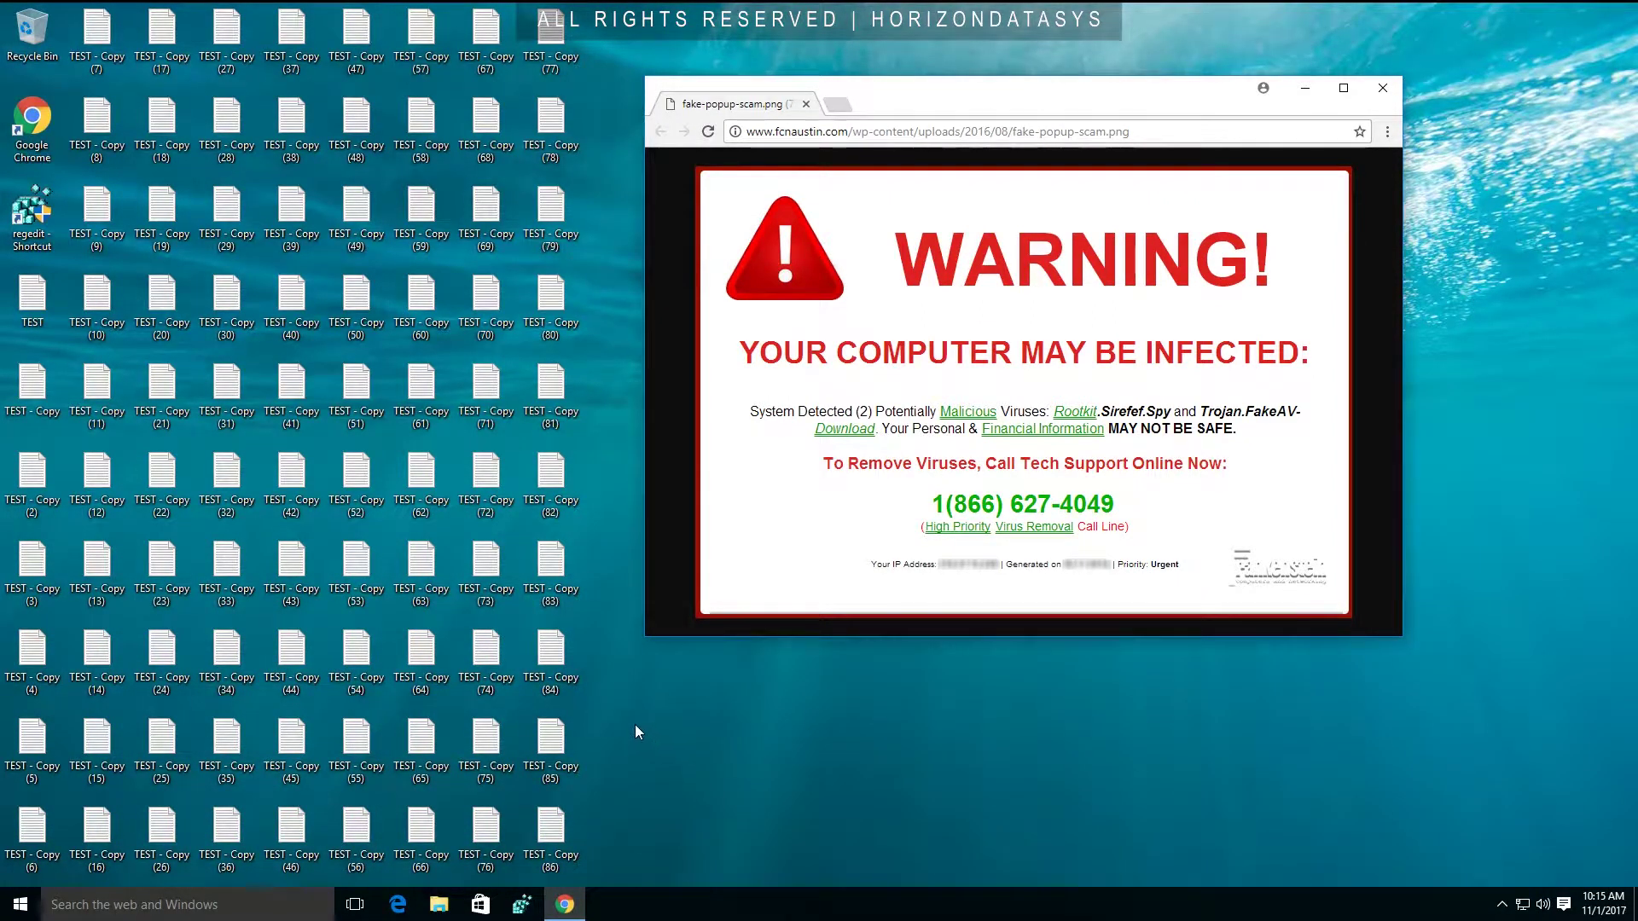
{"action": "left_click", "coordinate": [30, 217]}
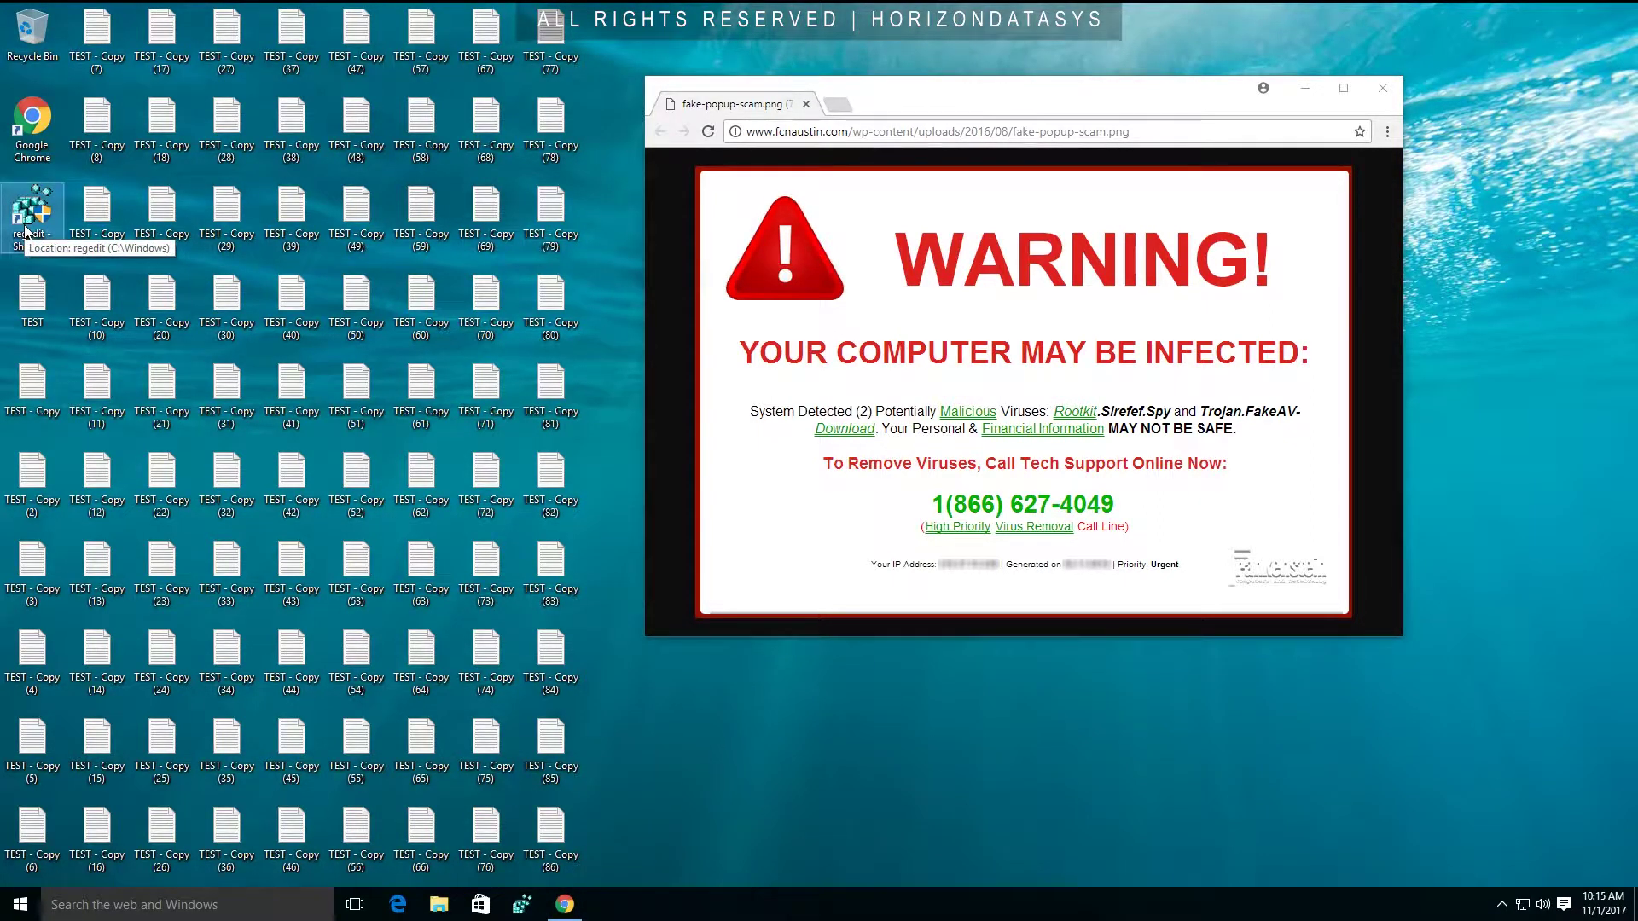
Launch Registry Editor with UAC approval and expand HKEY_LOCAL_MACHINE > SYSTEM > CurrentControlSet.
{"action": "double_click", "coordinate": [24, 227]}
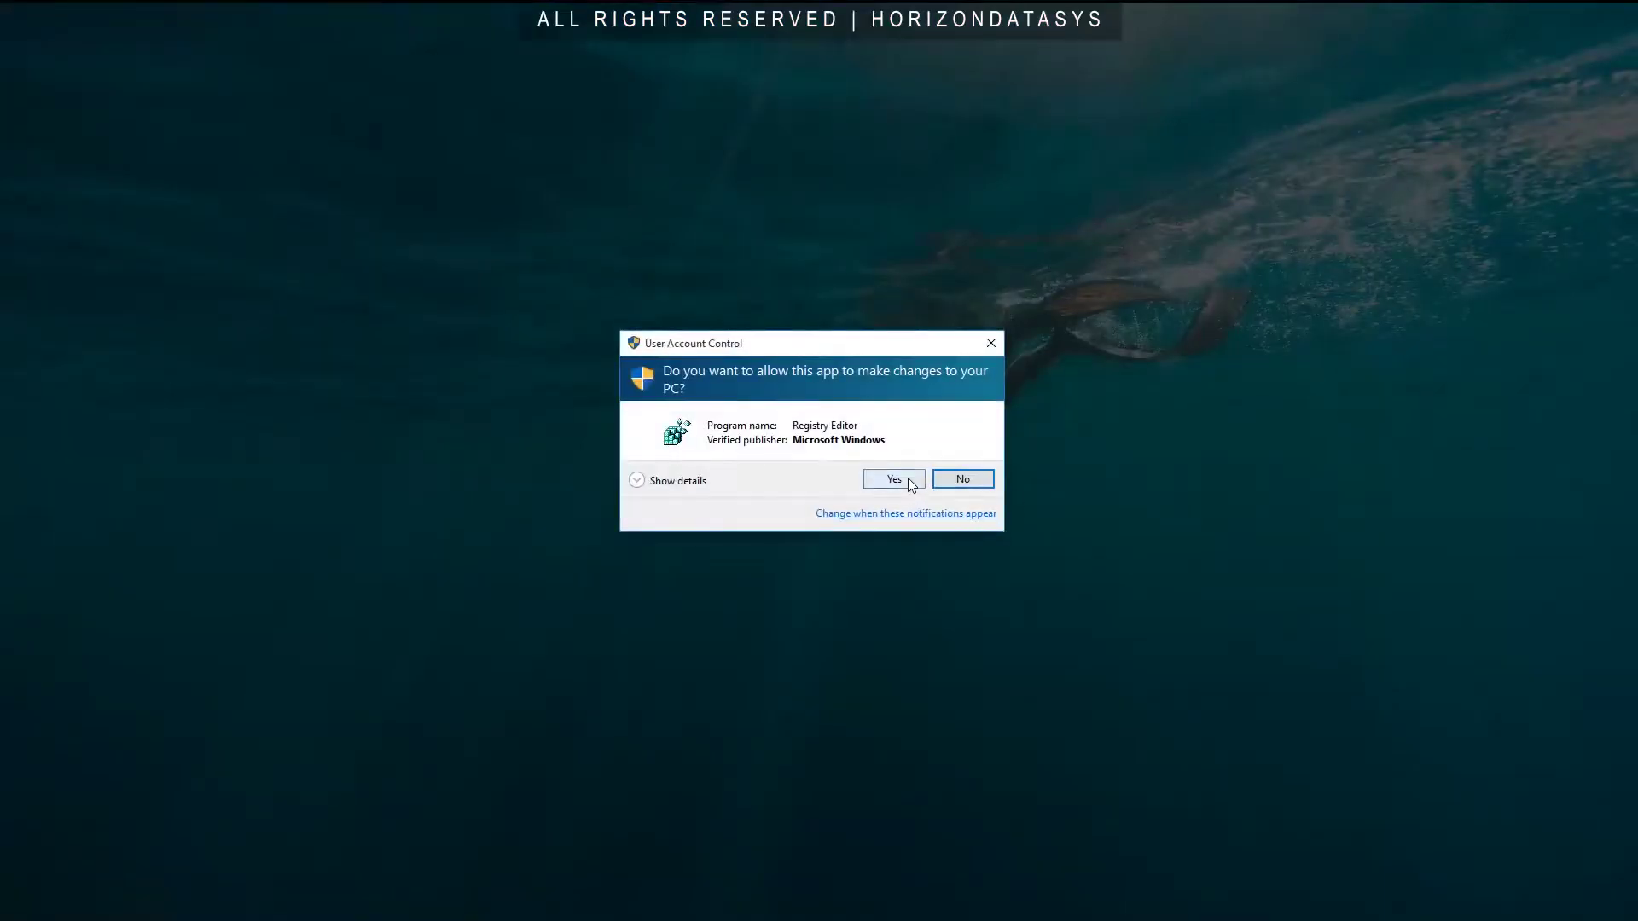
{"action": "left_click", "coordinate": [894, 479]}
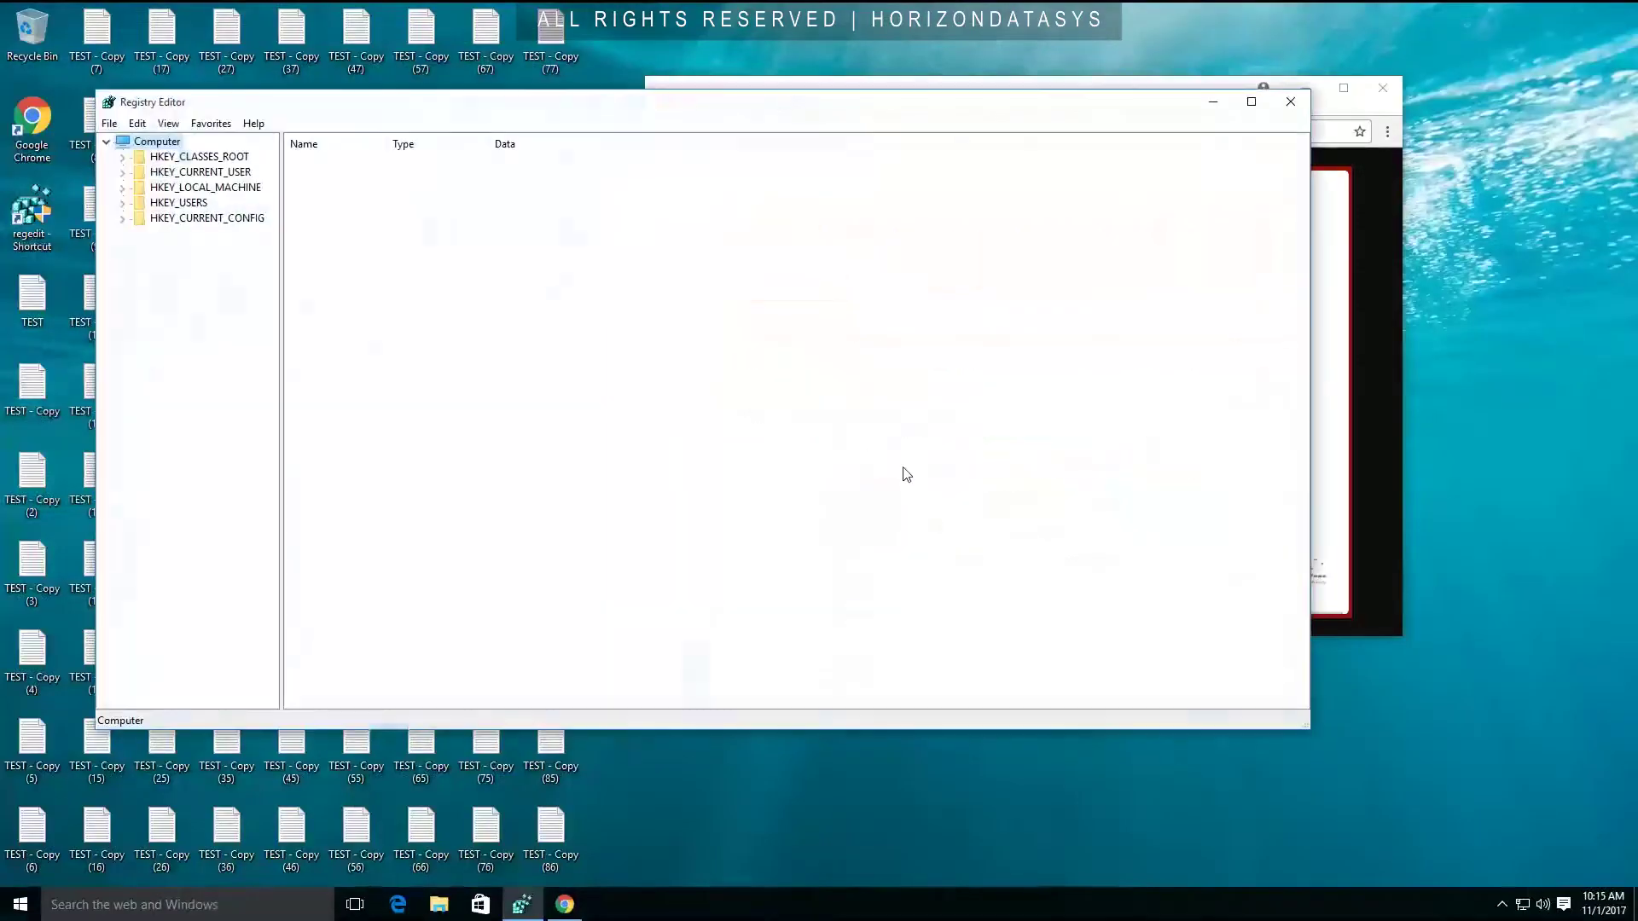
{"action": "left_click", "coordinate": [122, 188]}
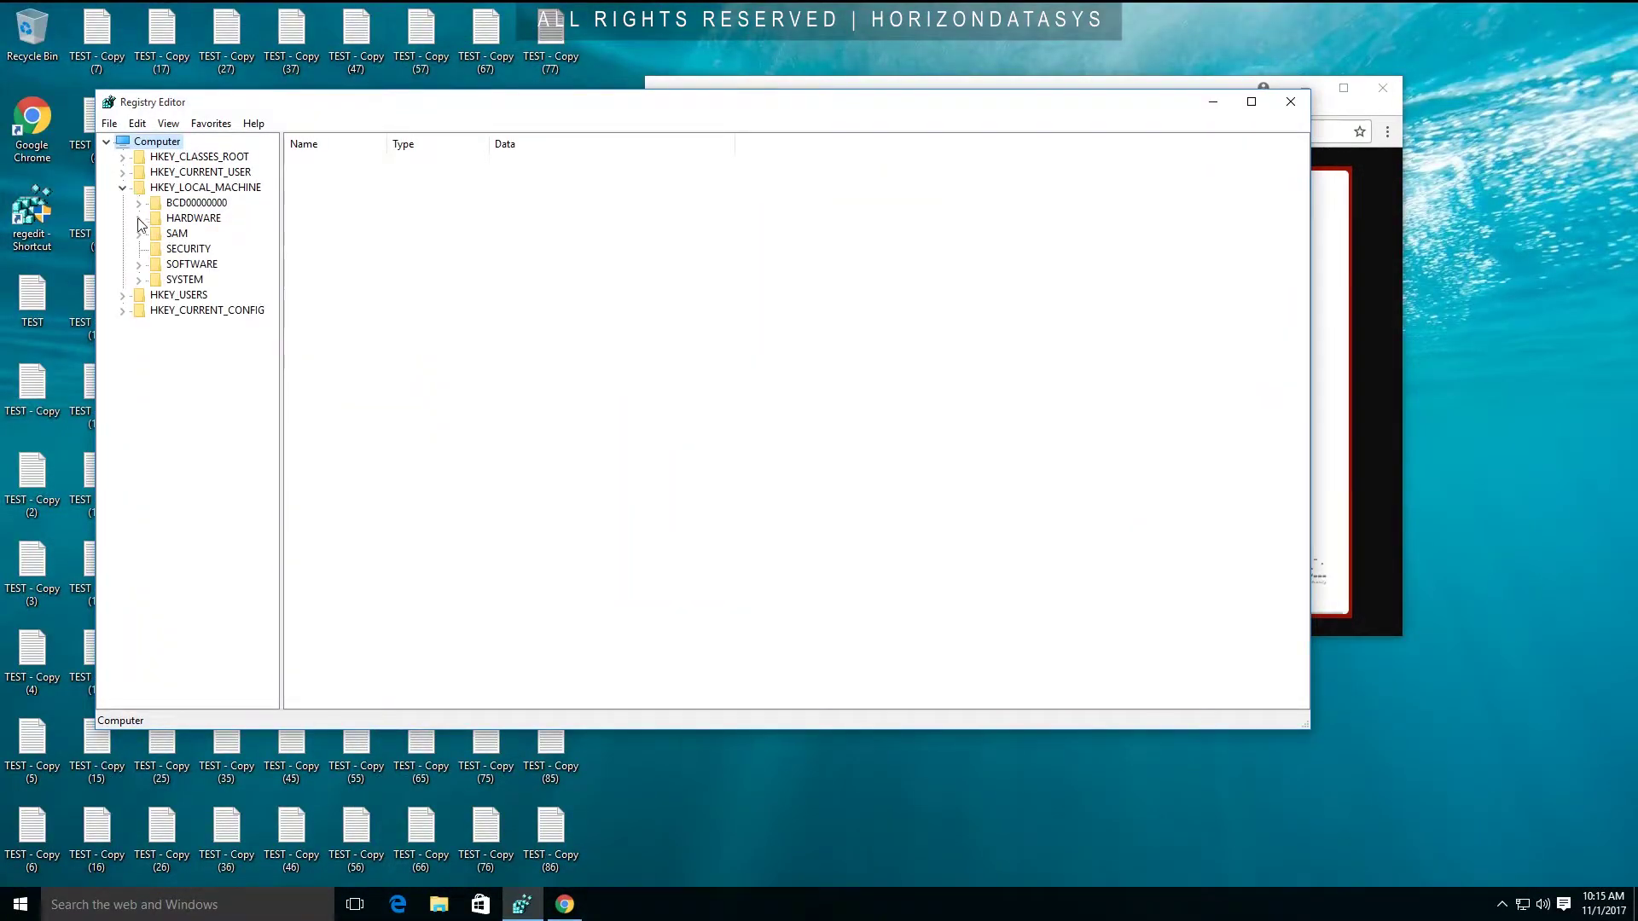
{"action": "left_click", "coordinate": [139, 280]}
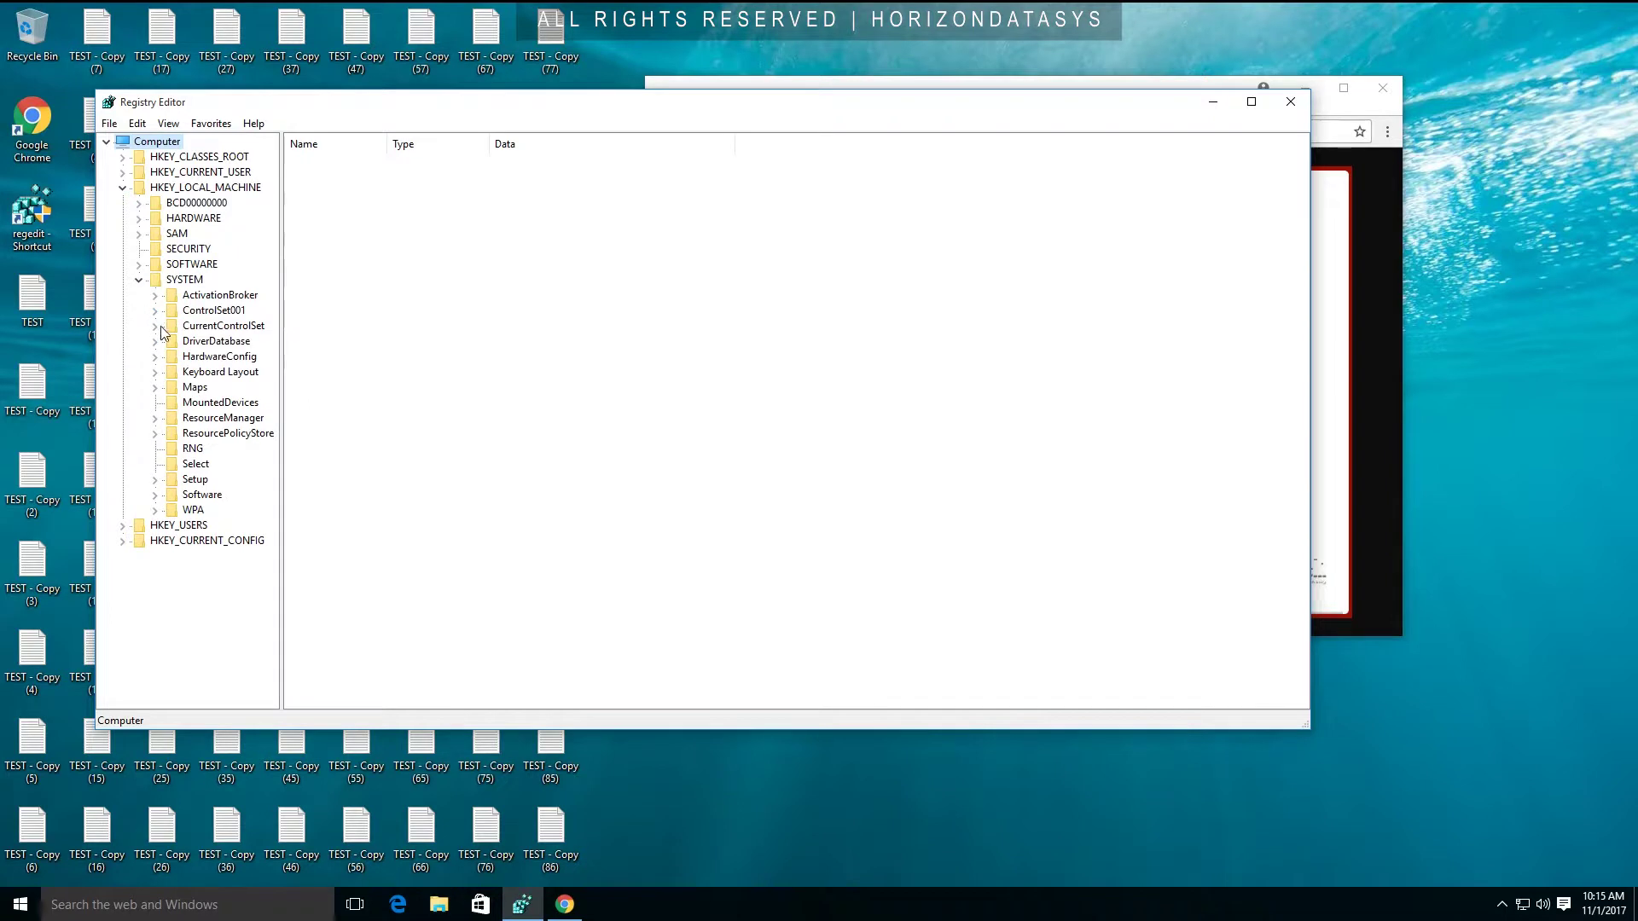
{"action": "left_click", "coordinate": [154, 326]}
Delete the Services key, dismiss the error, and close Registry Editor and the Chrome window.
{"action": "right_click", "coordinate": [205, 404]}
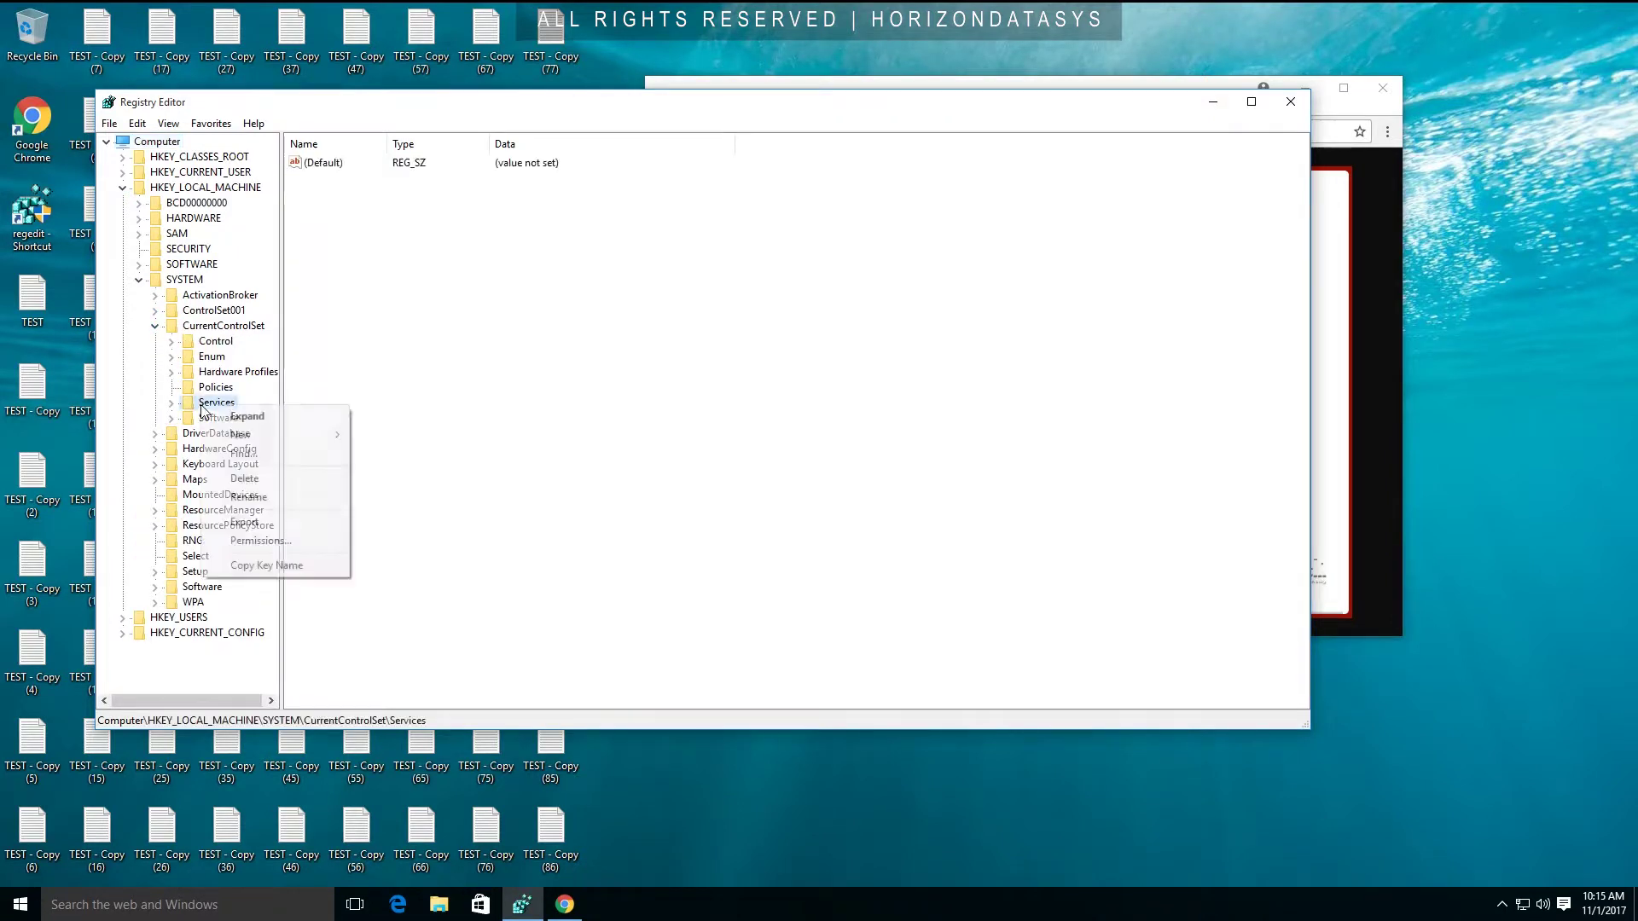
{"action": "left_click", "coordinate": [261, 484]}
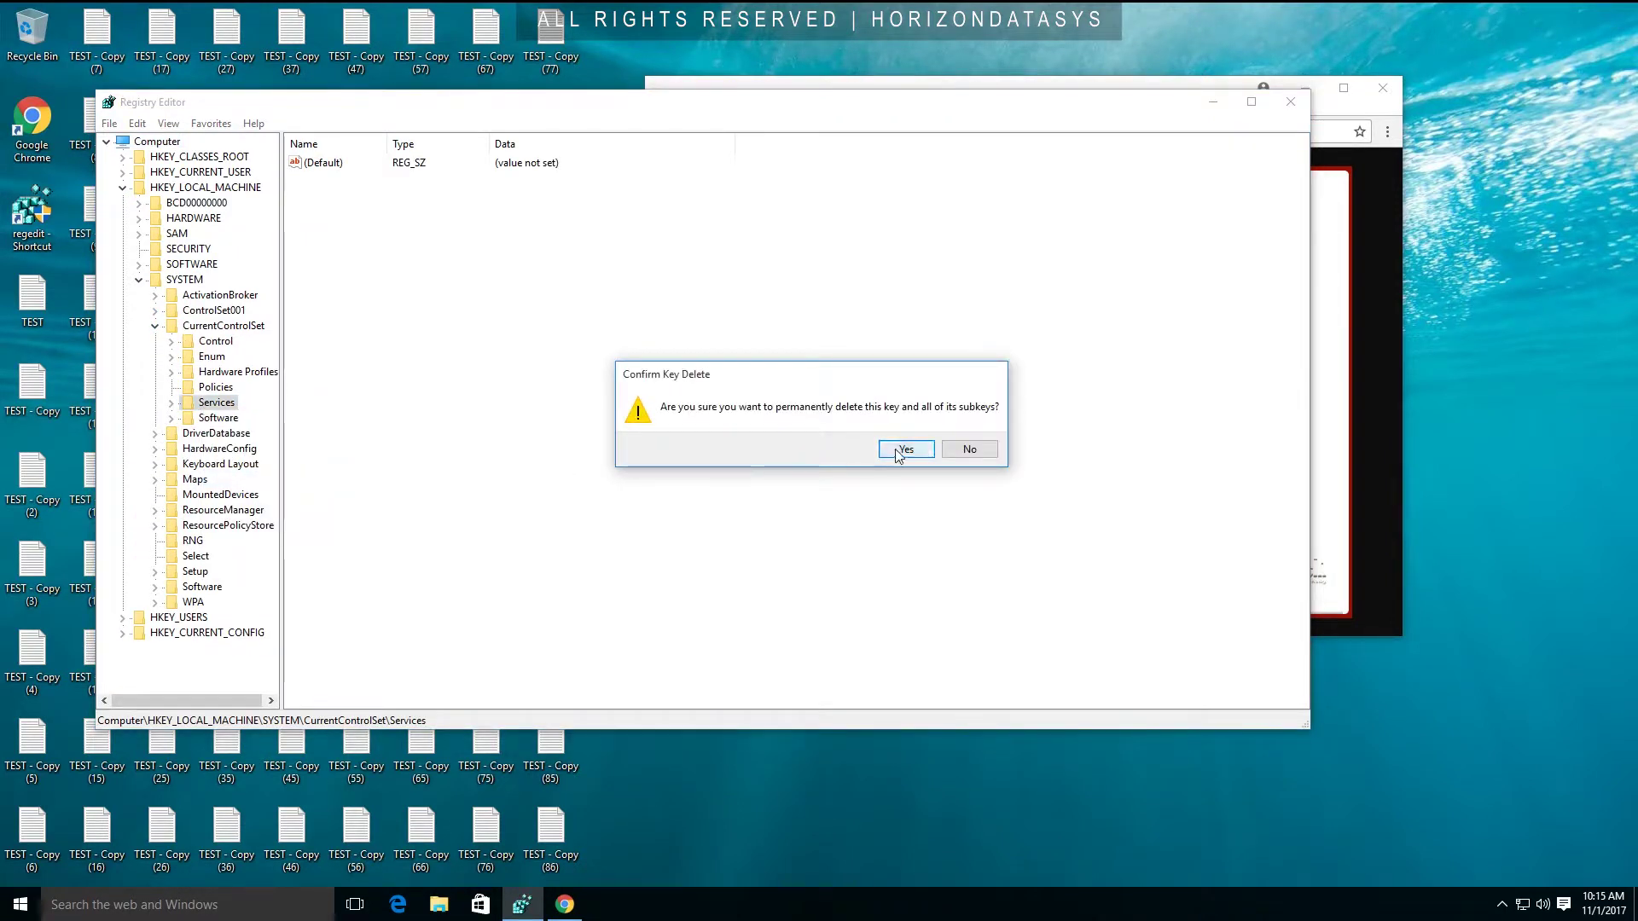
{"action": "left_click", "coordinate": [901, 451]}
{"action": "left_click", "coordinate": [922, 450]}
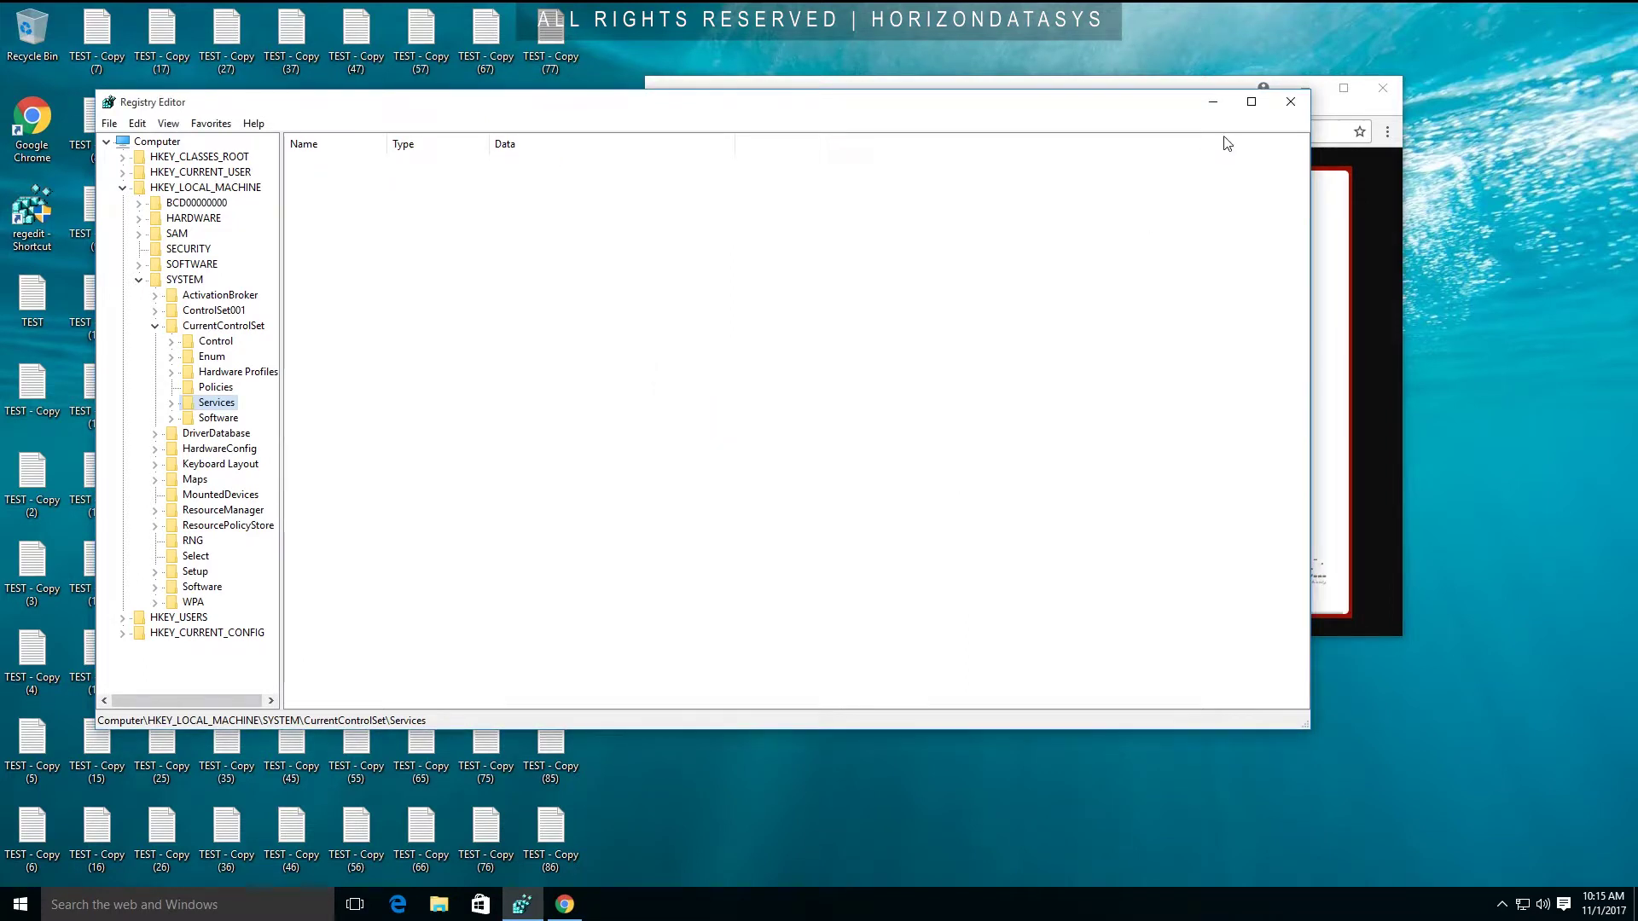
{"action": "left_click", "coordinate": [1291, 102]}
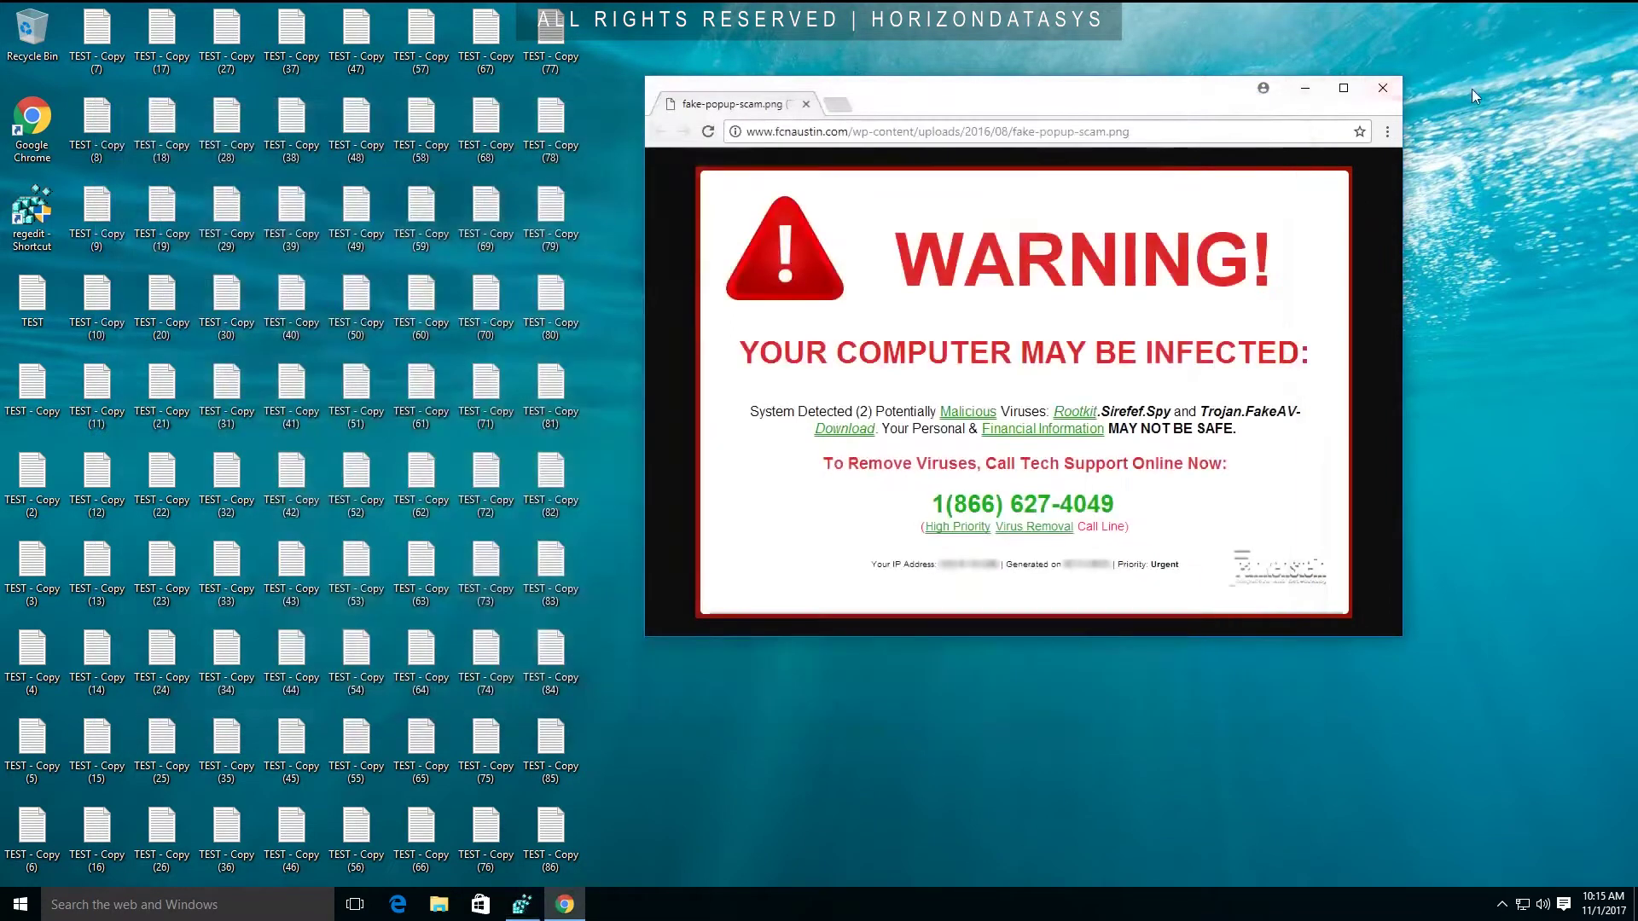
{"action": "left_click", "coordinate": [1385, 89]}
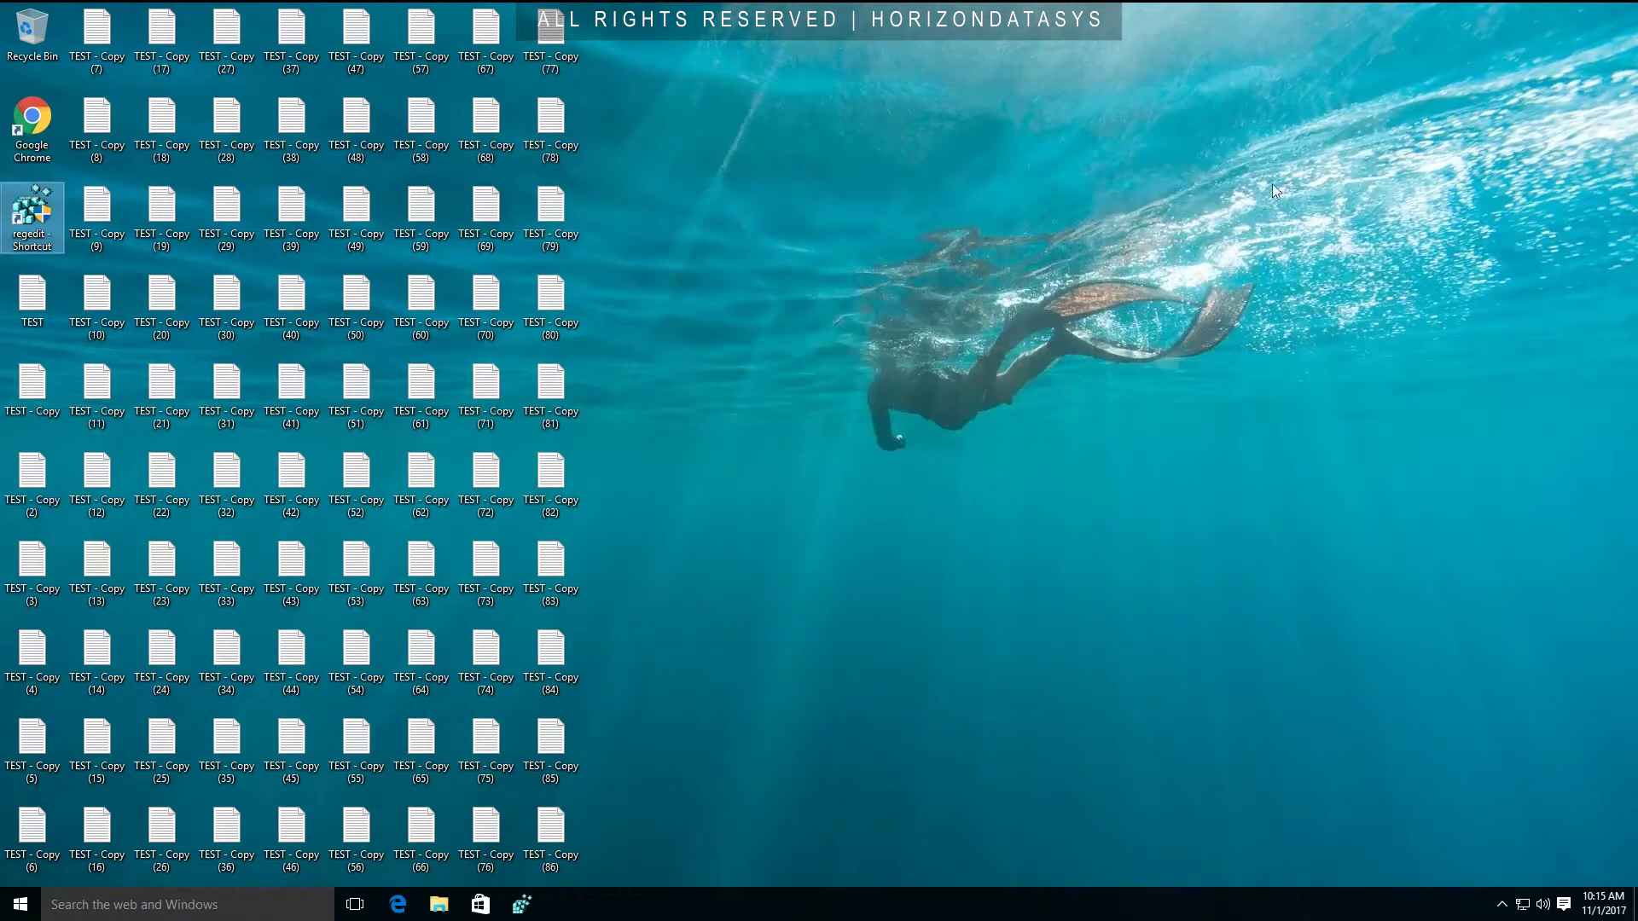
Restart the PC from the Start menu's power options.
{"action": "left_click", "coordinate": [22, 906]}
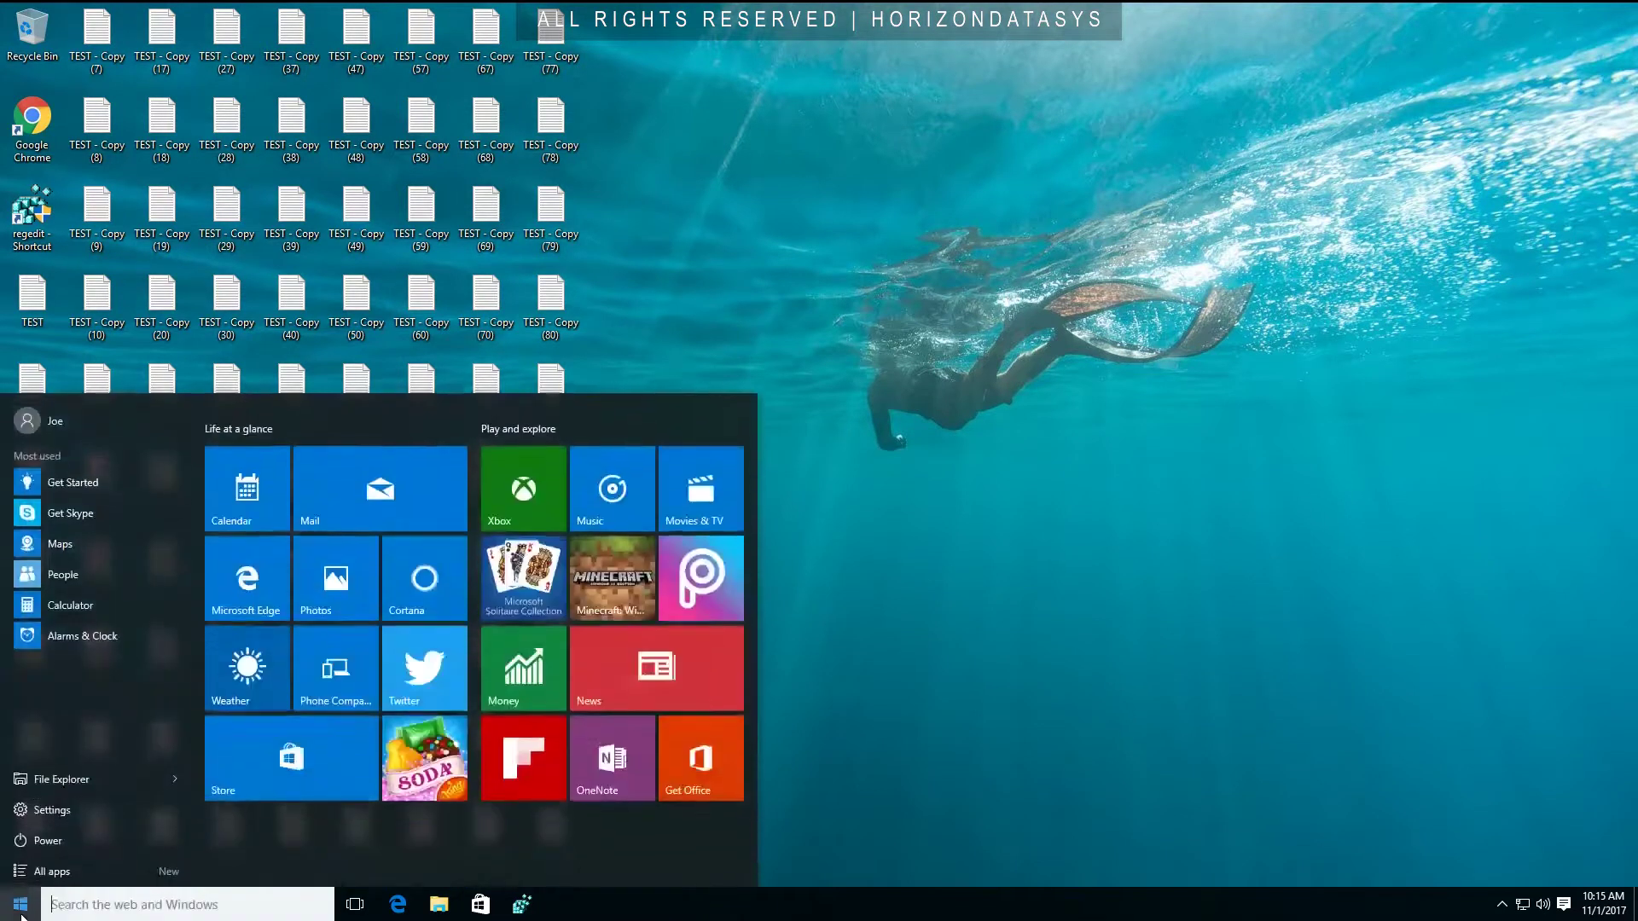
{"action": "left_click", "coordinate": [38, 837]}
{"action": "left_click", "coordinate": [104, 804]}
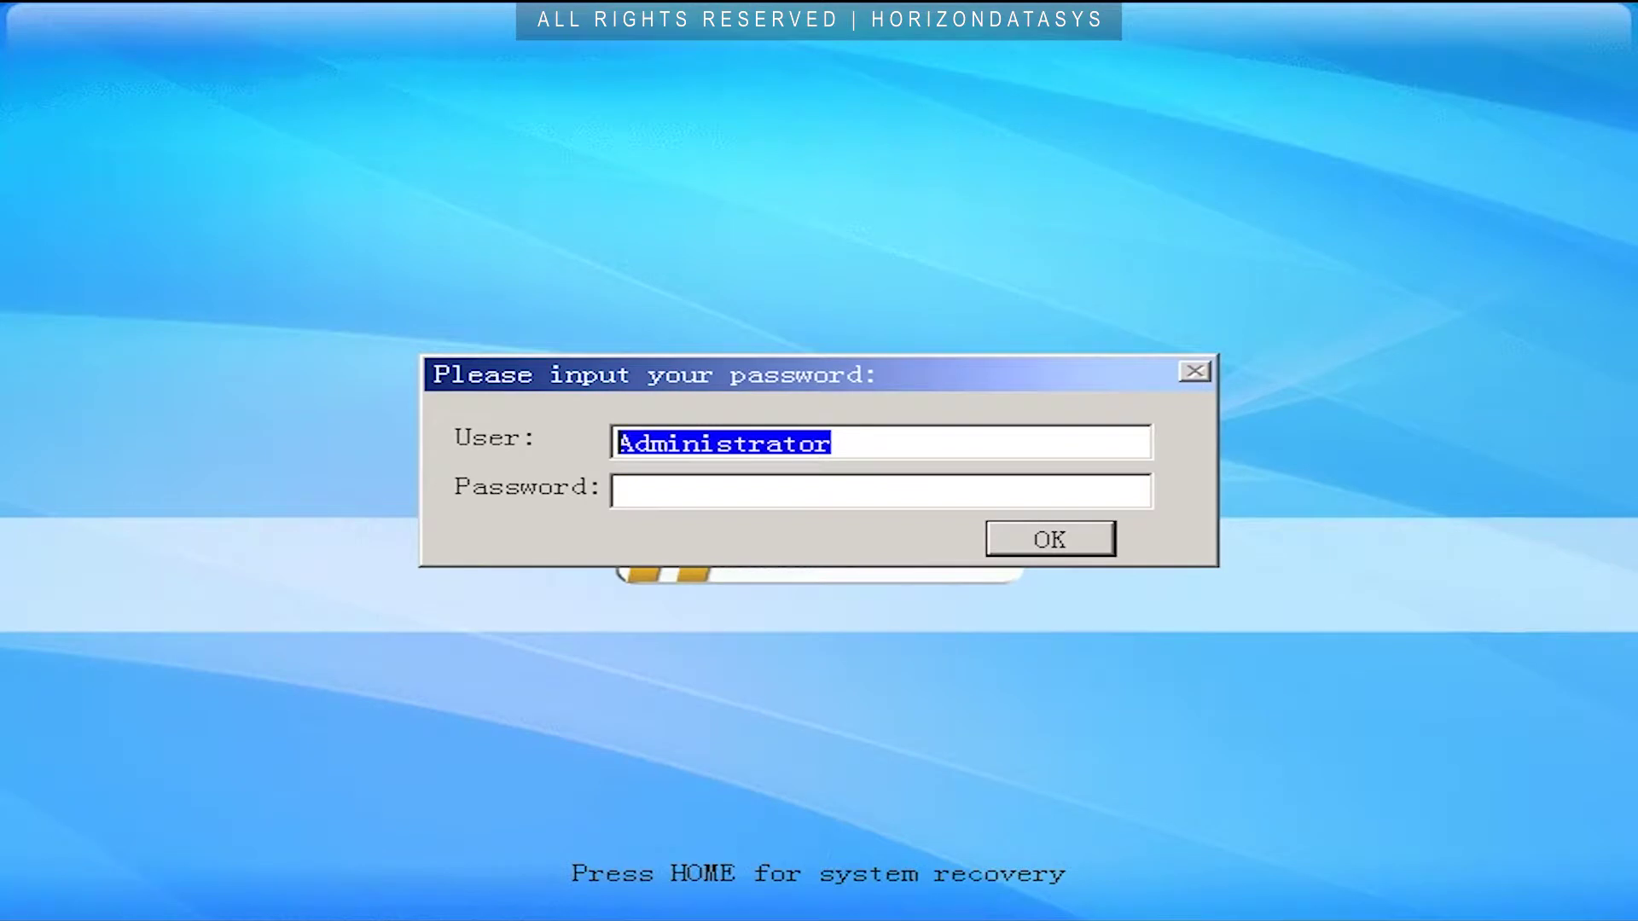
Log in to the RollBack Rx boot console with the administrator password and begin a new snapshot.
{"action": "key", "text": "Tab"}
{"action": "type", "text": "***"}
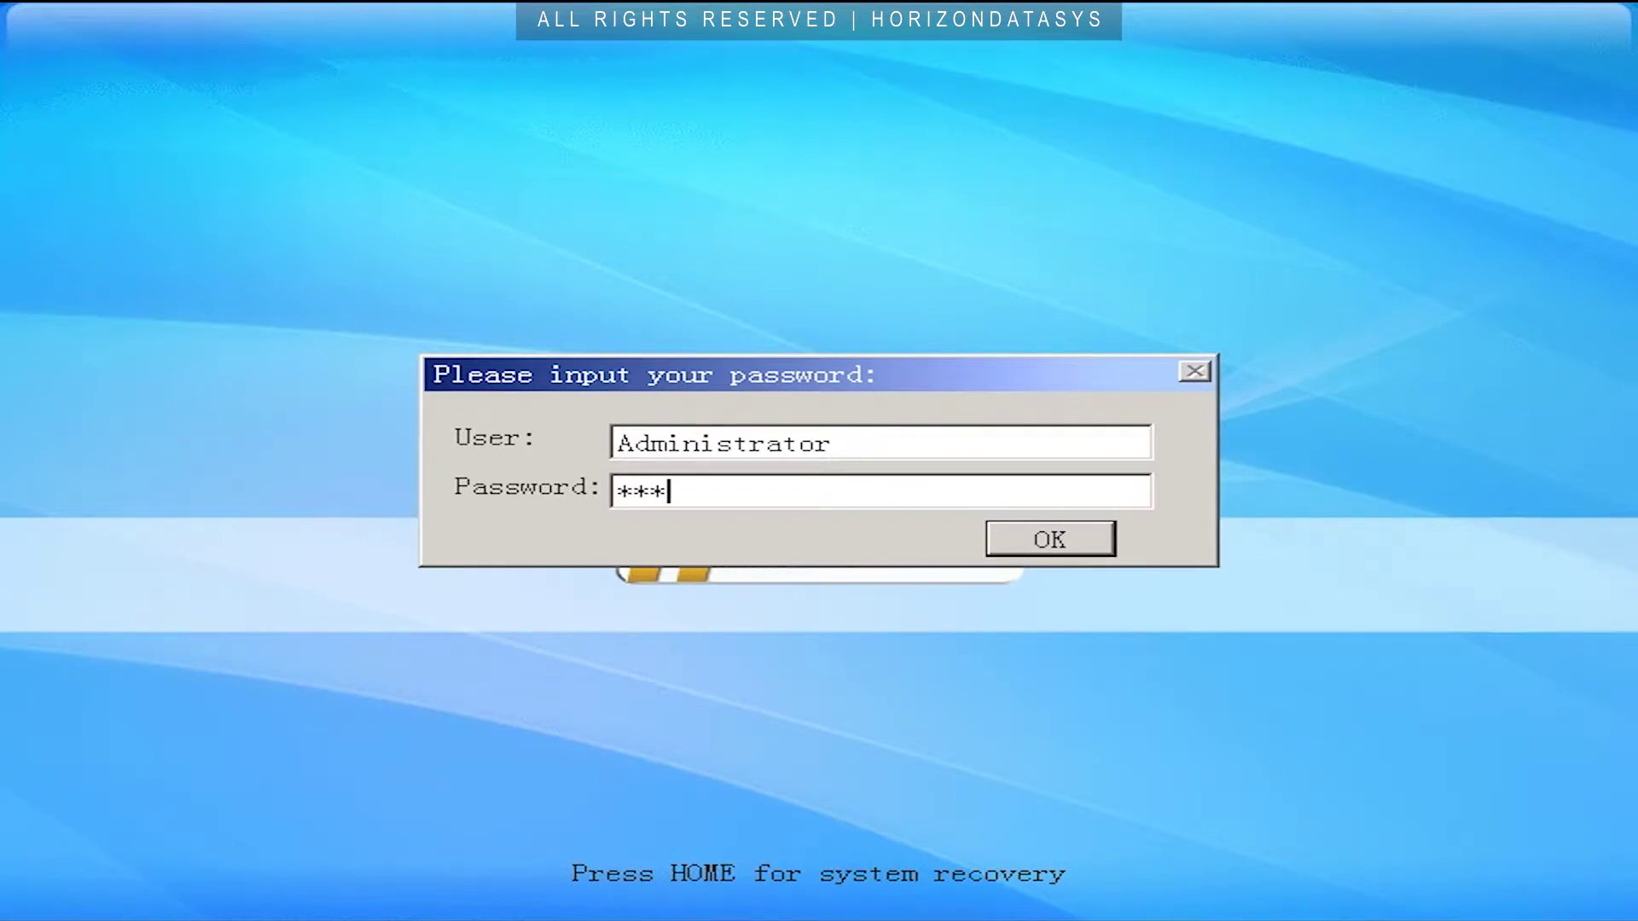
{"action": "key", "text": "Return"}
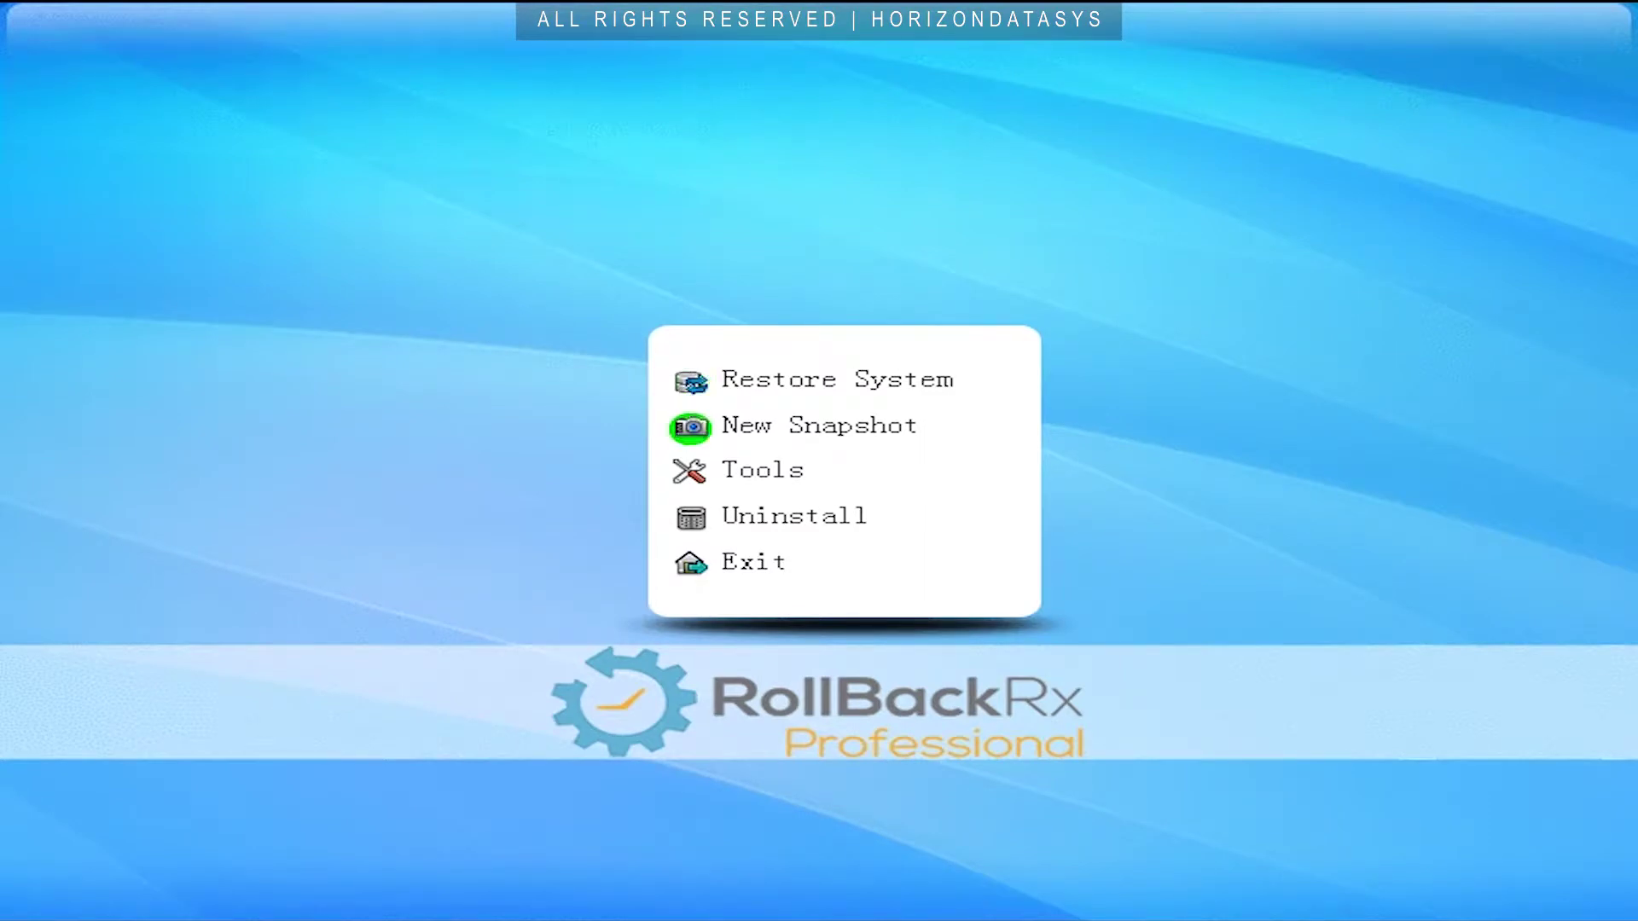
{"action": "key", "text": "Return"}
Name the new snapshot Crash with the description 'need doc'.
{"action": "type", "text": "Crash"}
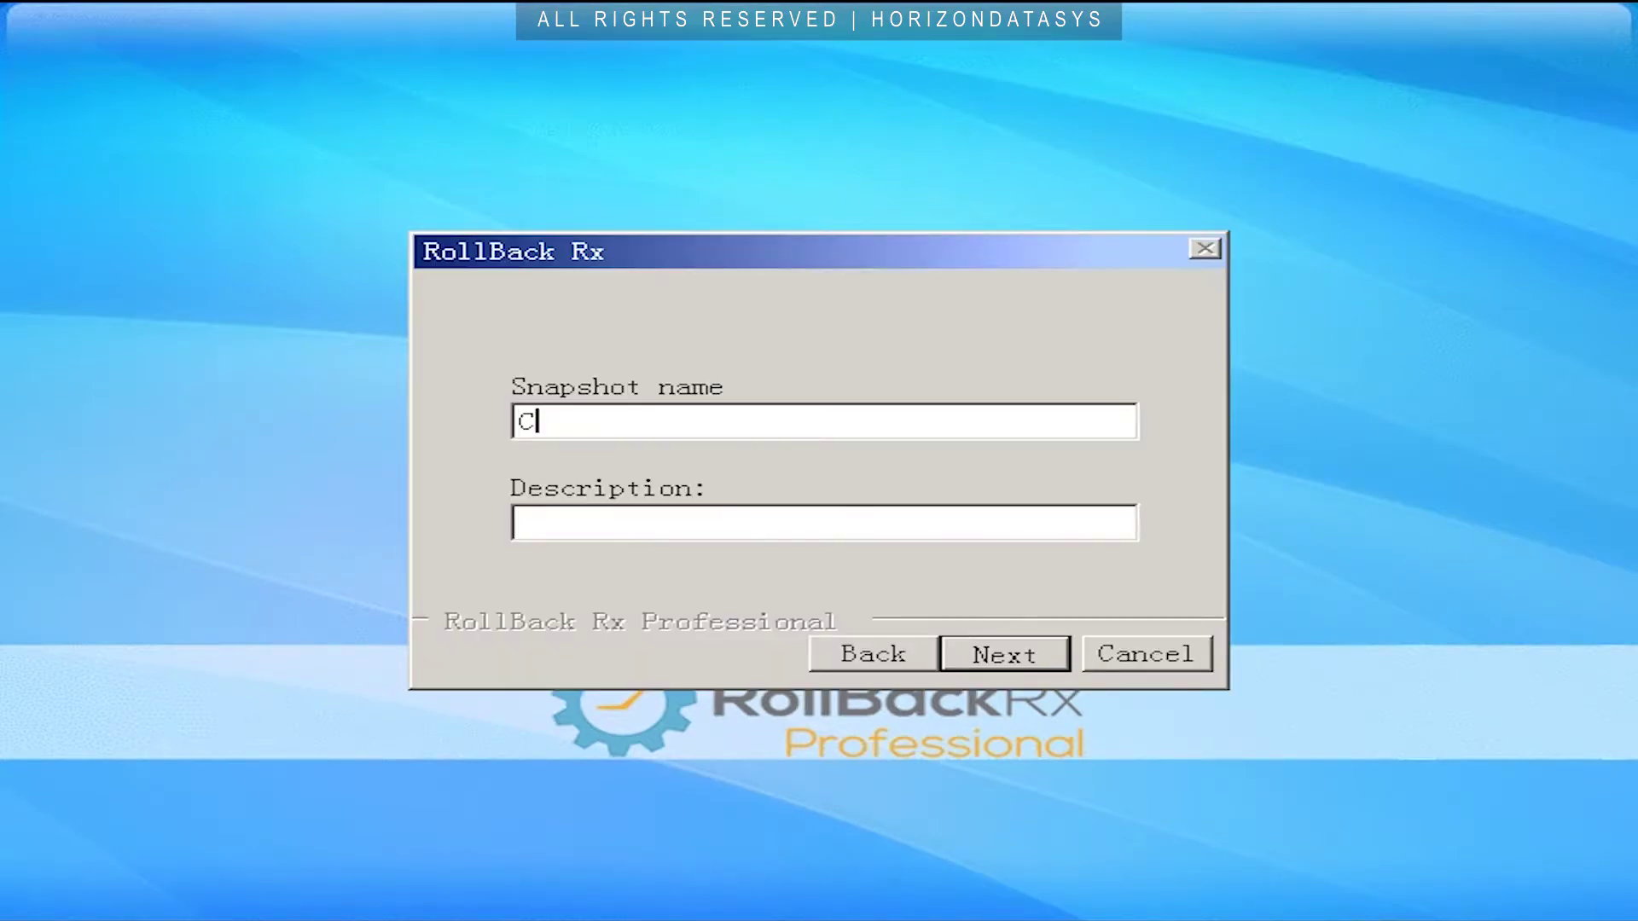
{"action": "left_click", "coordinate": [517, 522]}
{"action": "type", "text": "need doc"}
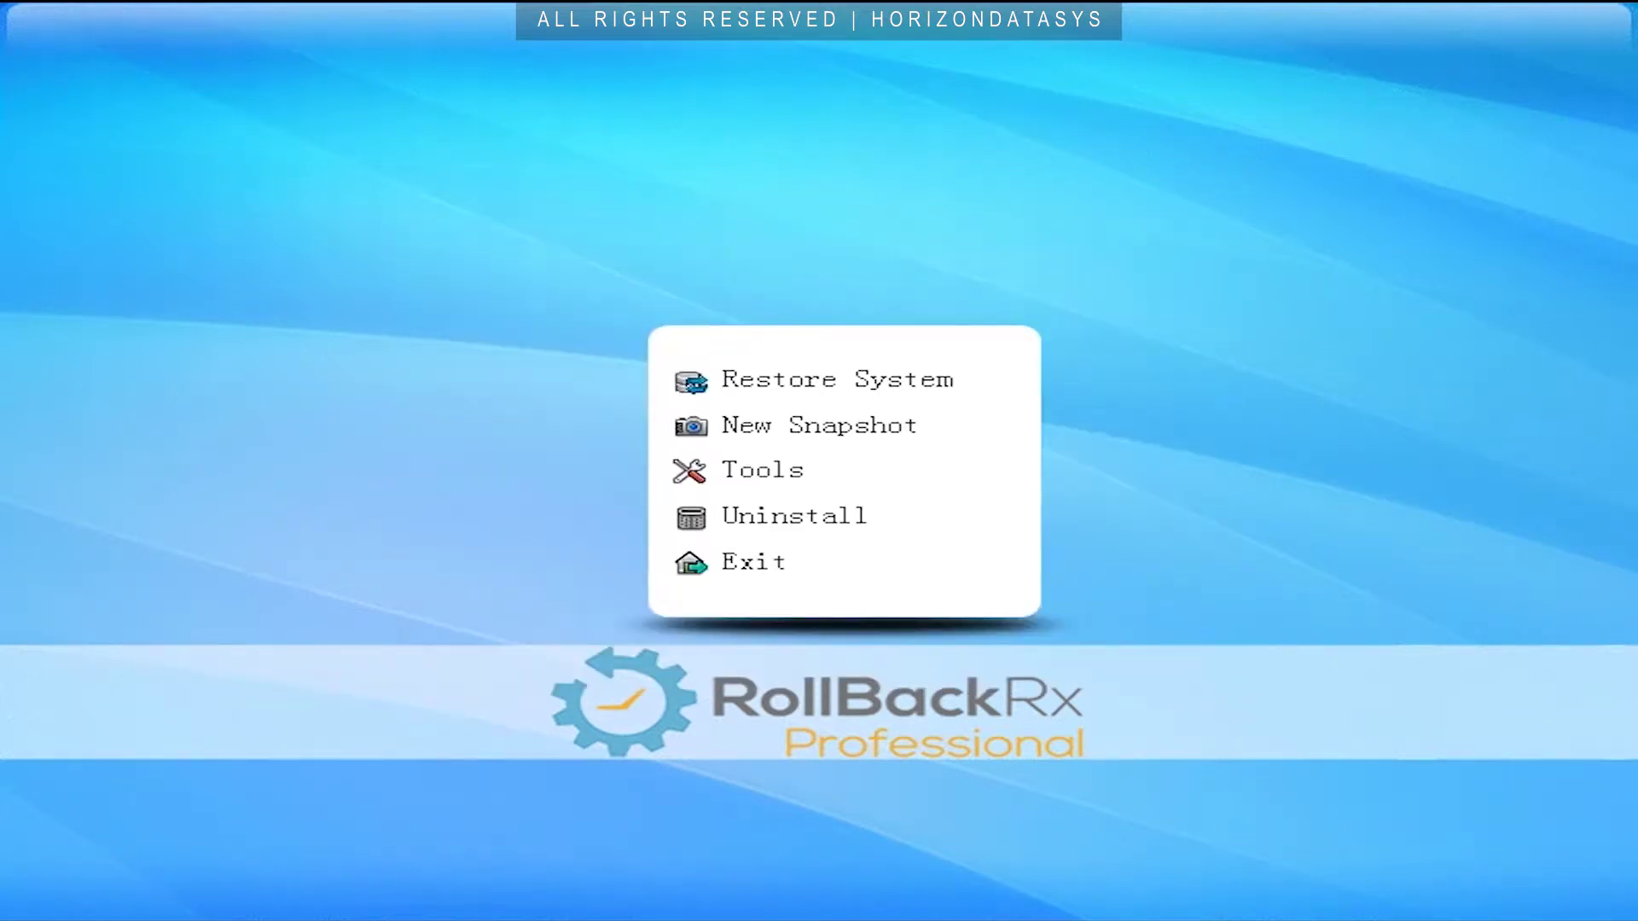
Roll the system back to the 2017-10-31 scheduled daily snapshot.
{"action": "key", "text": "Return"}
{"action": "left_click", "coordinate": [464, 351]}
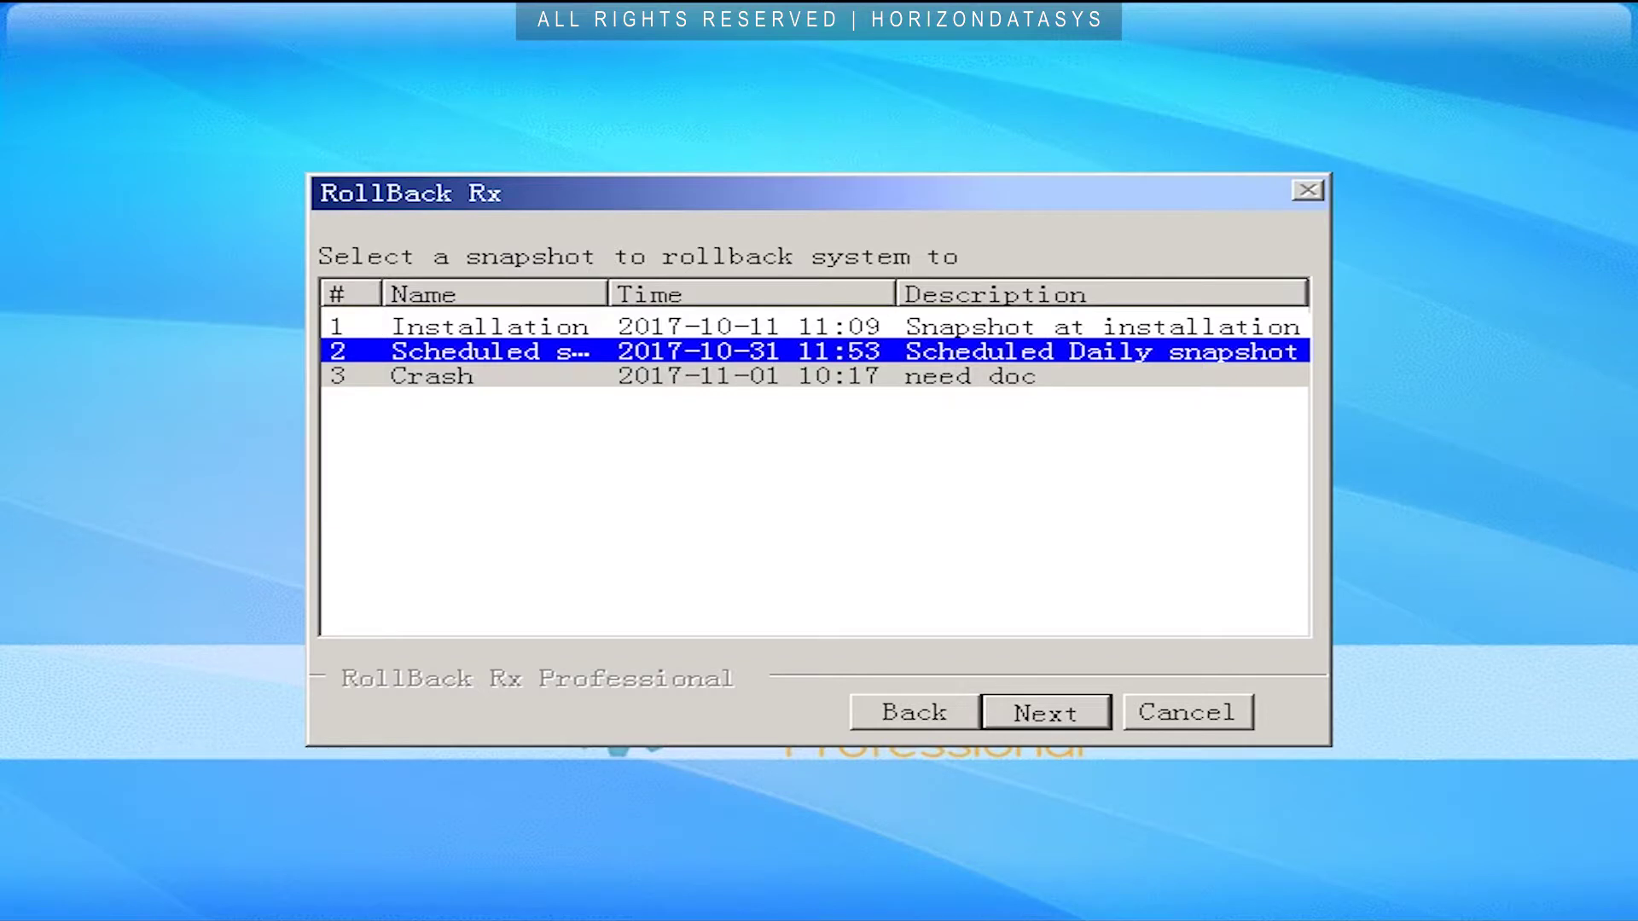
{"action": "key", "text": "Return"}
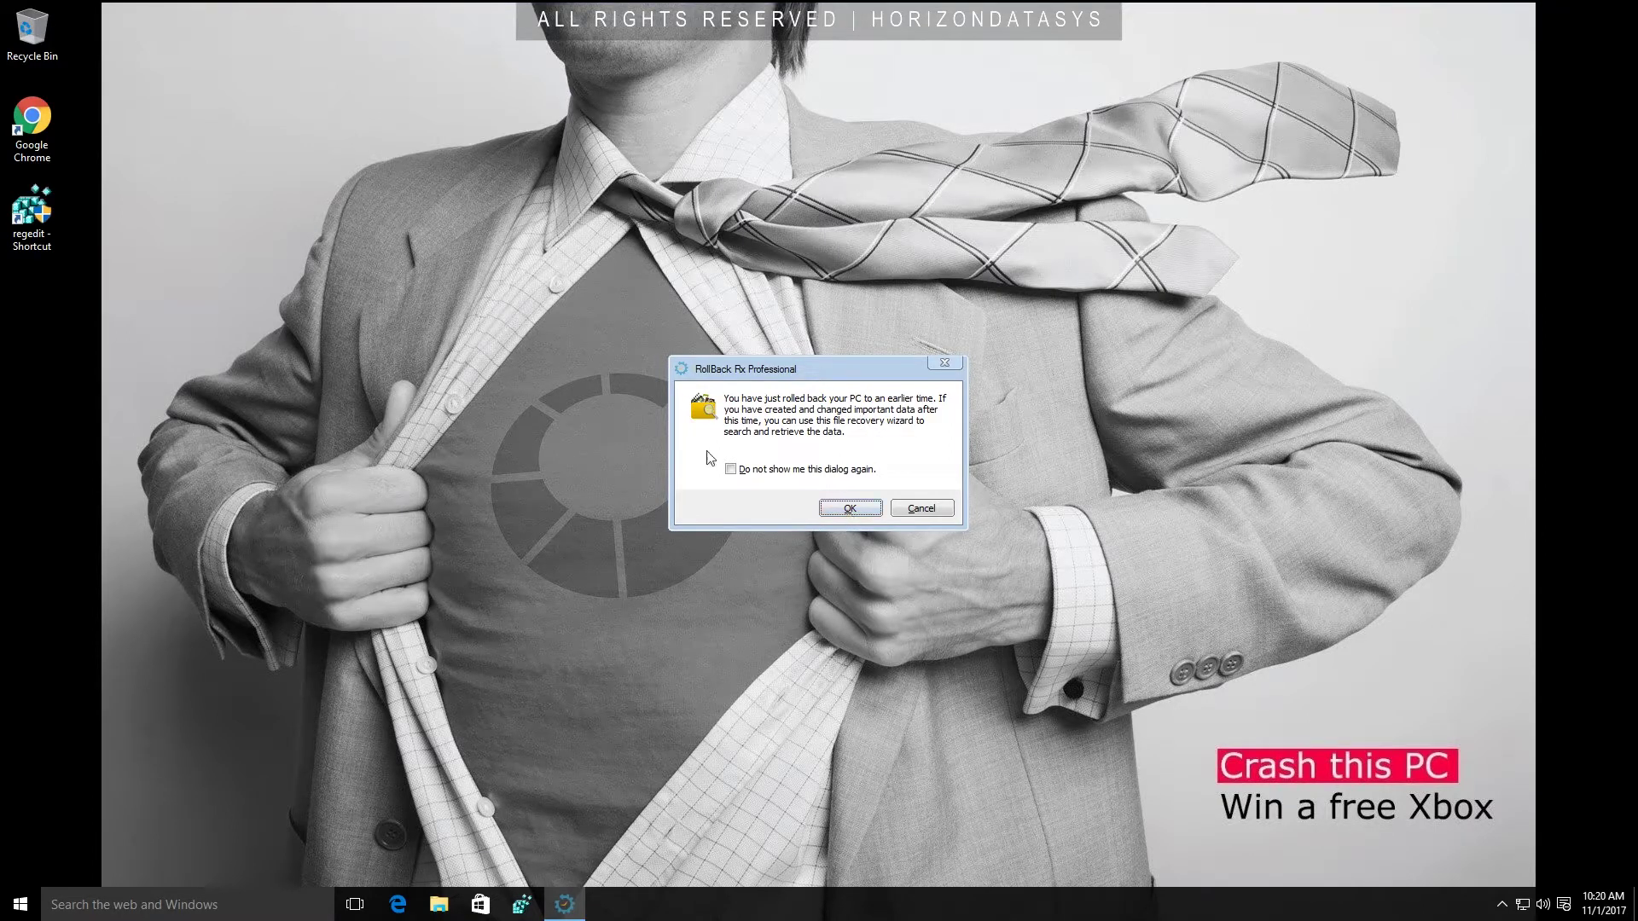
Accept the rollback notice, try the file-type and file-location recovery options, then cancel the wizard.
{"action": "left_click_drag", "start_coordinate": [209, 336], "coordinate": [2, 269]}
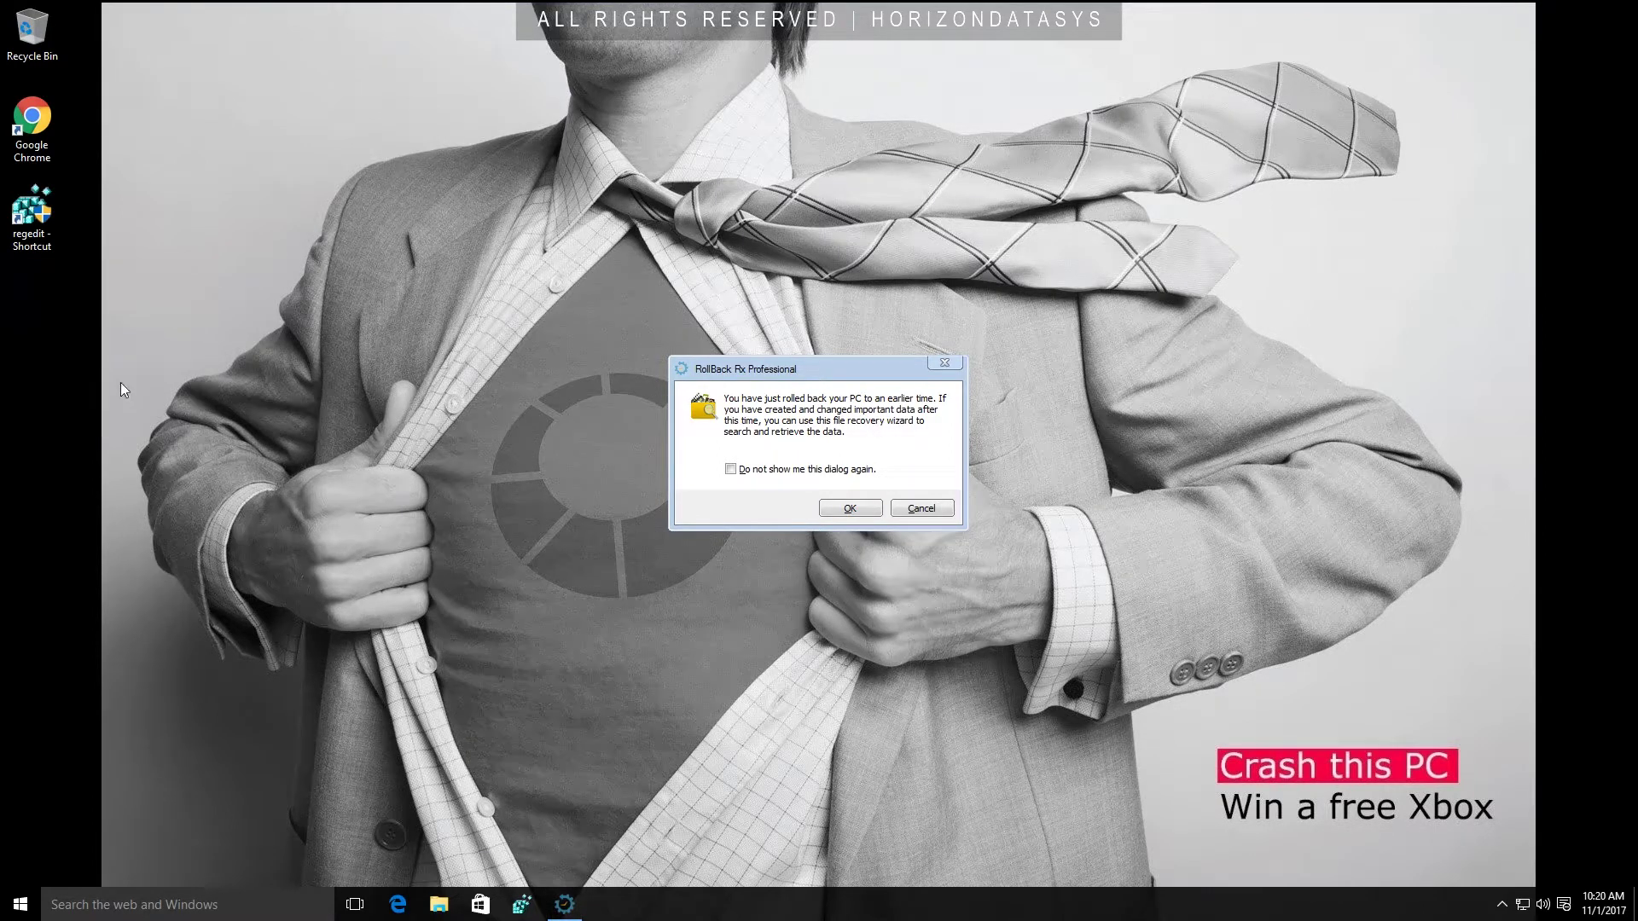
{"action": "left_click", "coordinate": [795, 453]}
{"action": "left_click", "coordinate": [849, 508]}
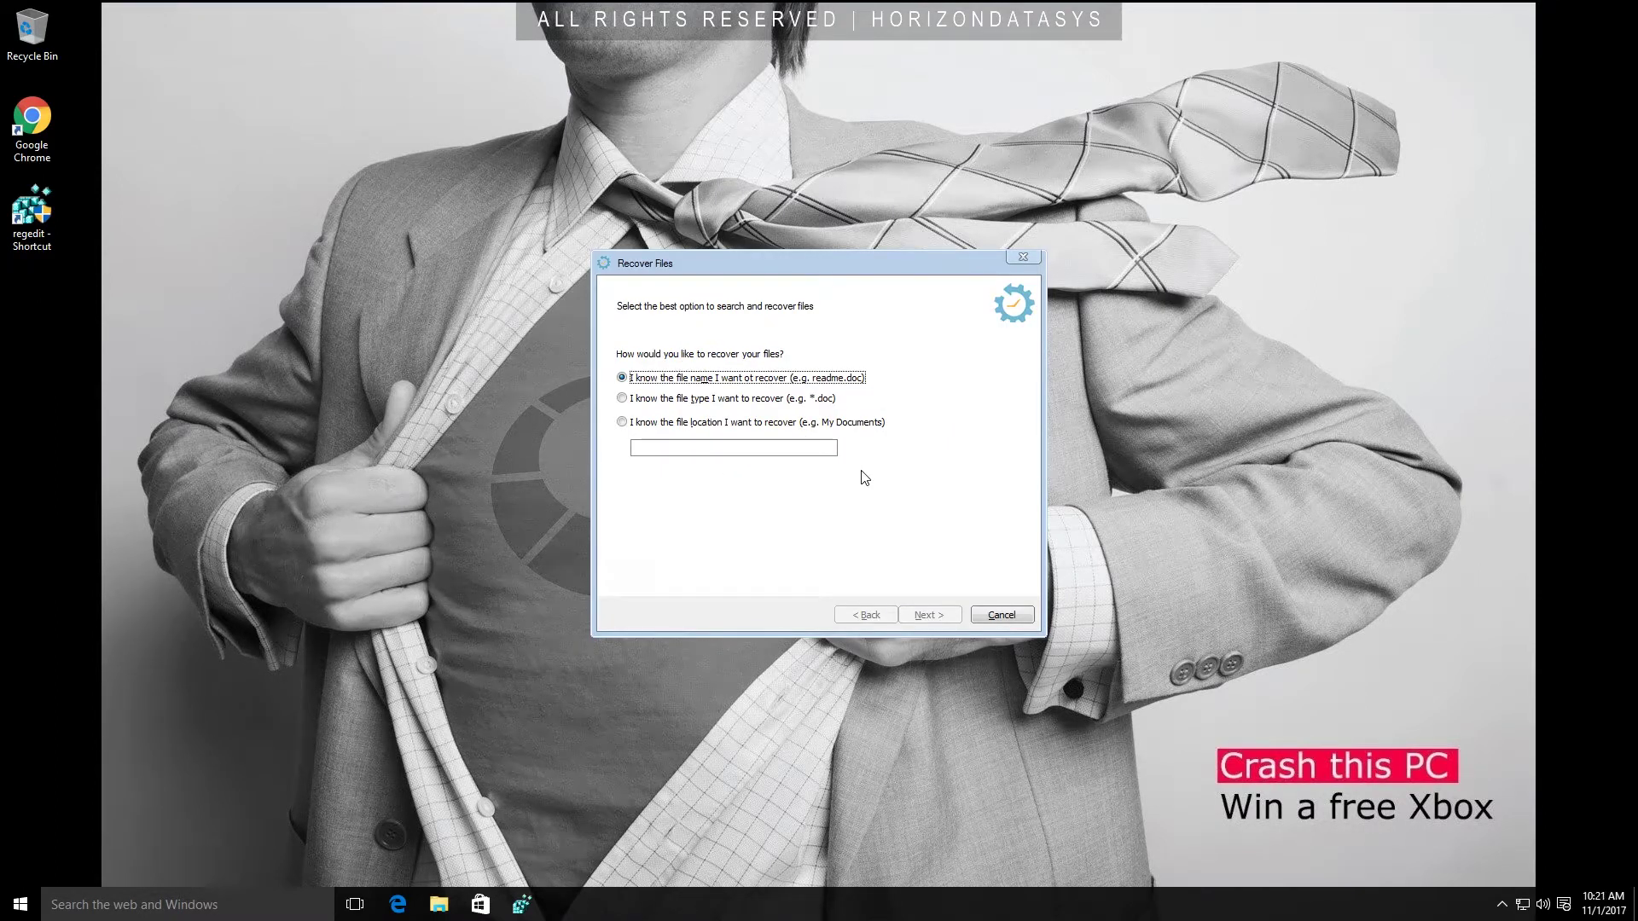
{"action": "left_click", "coordinate": [813, 401]}
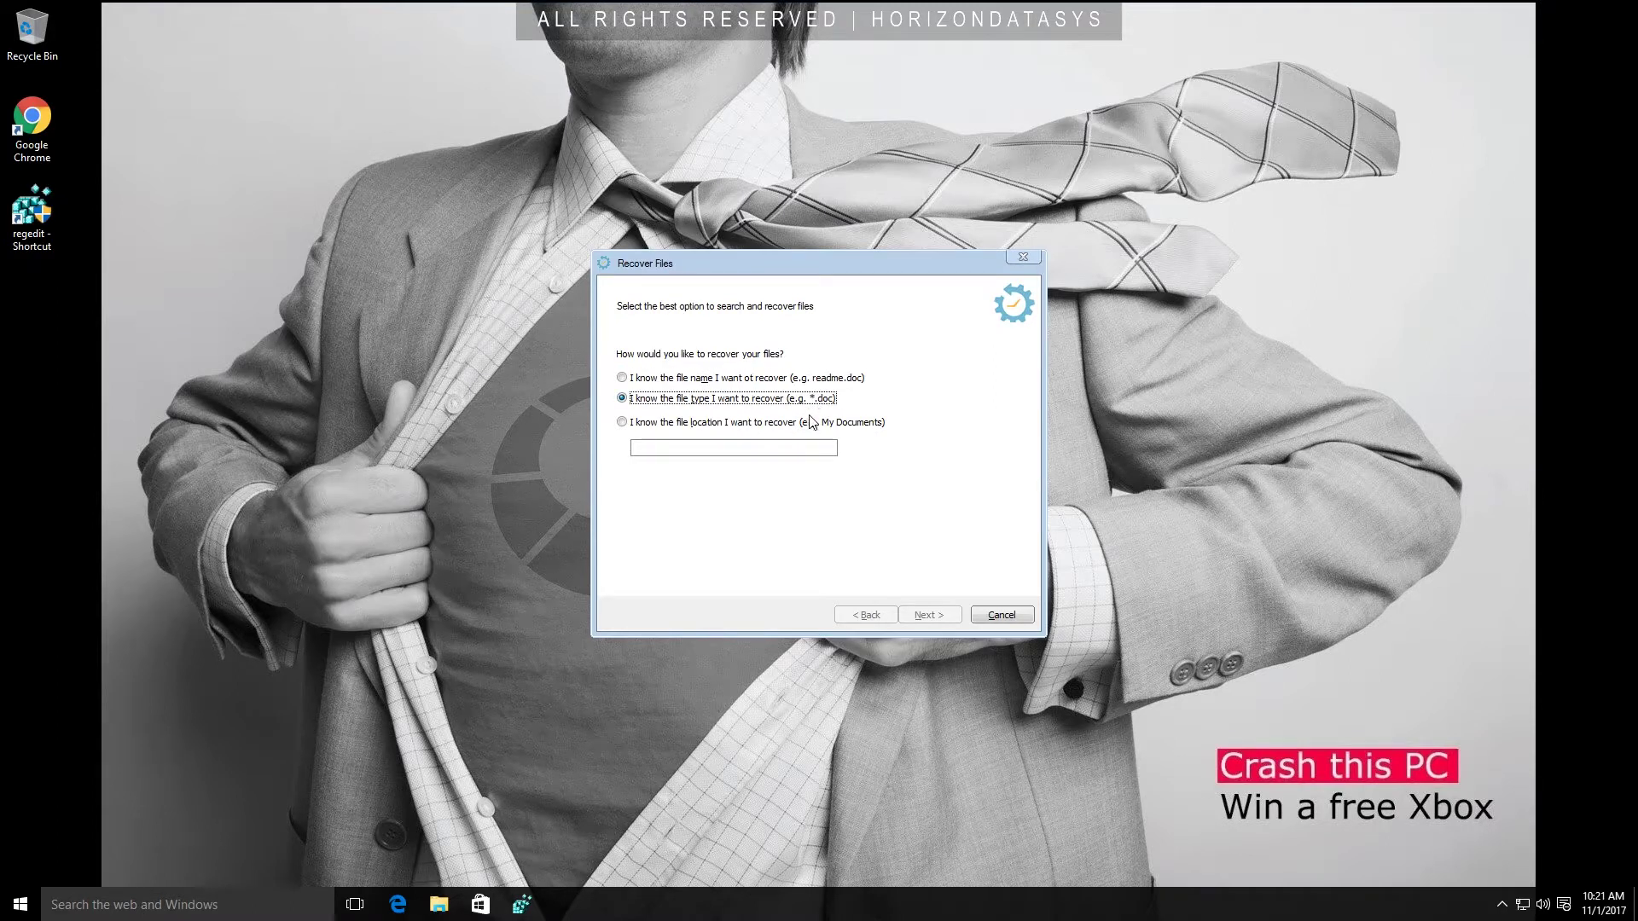
{"action": "left_click", "coordinate": [813, 422]}
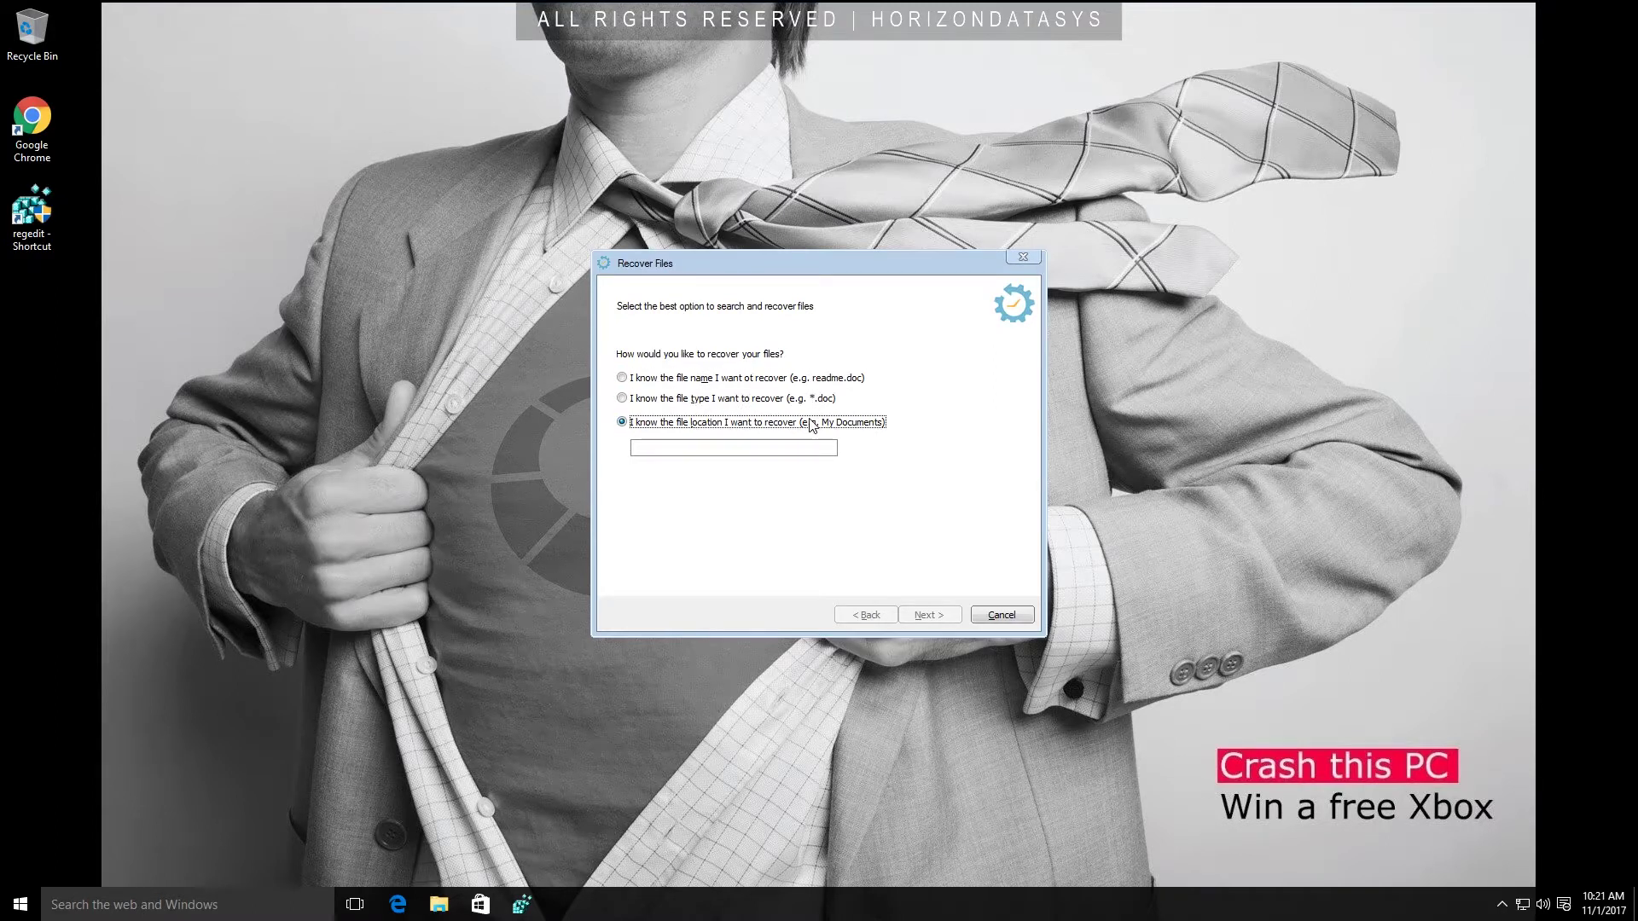
{"action": "left_click", "coordinate": [1002, 614]}
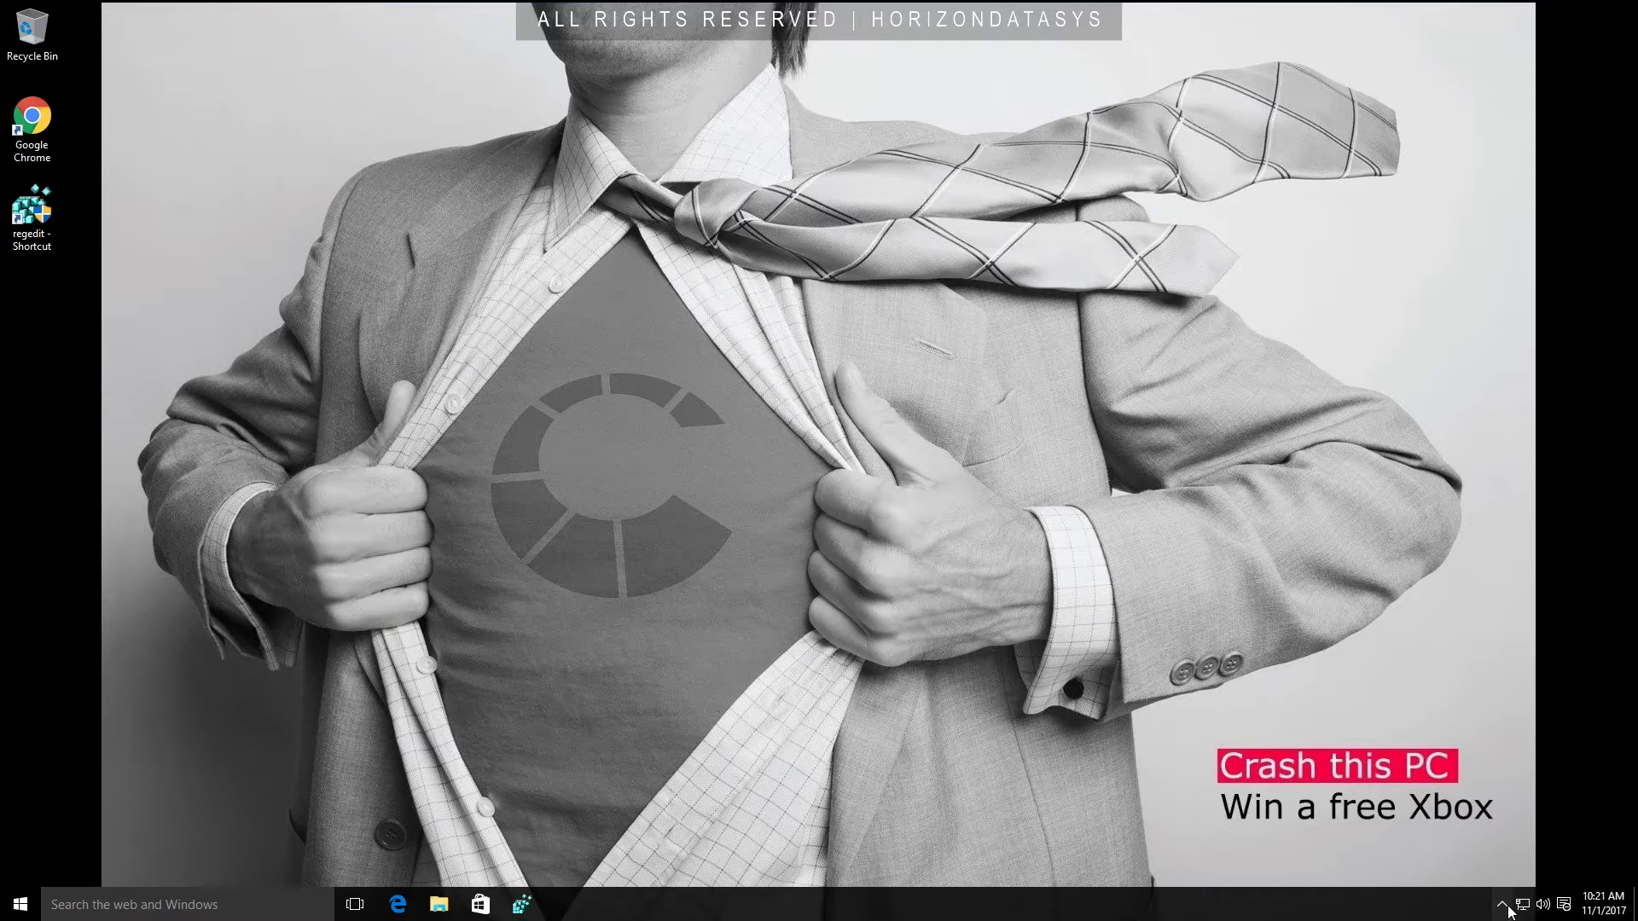
{"action": "left_click", "coordinate": [1502, 905]}
Log in to RollBack Rx from the notification area with the password.
{"action": "left_click", "coordinate": [1518, 870]}
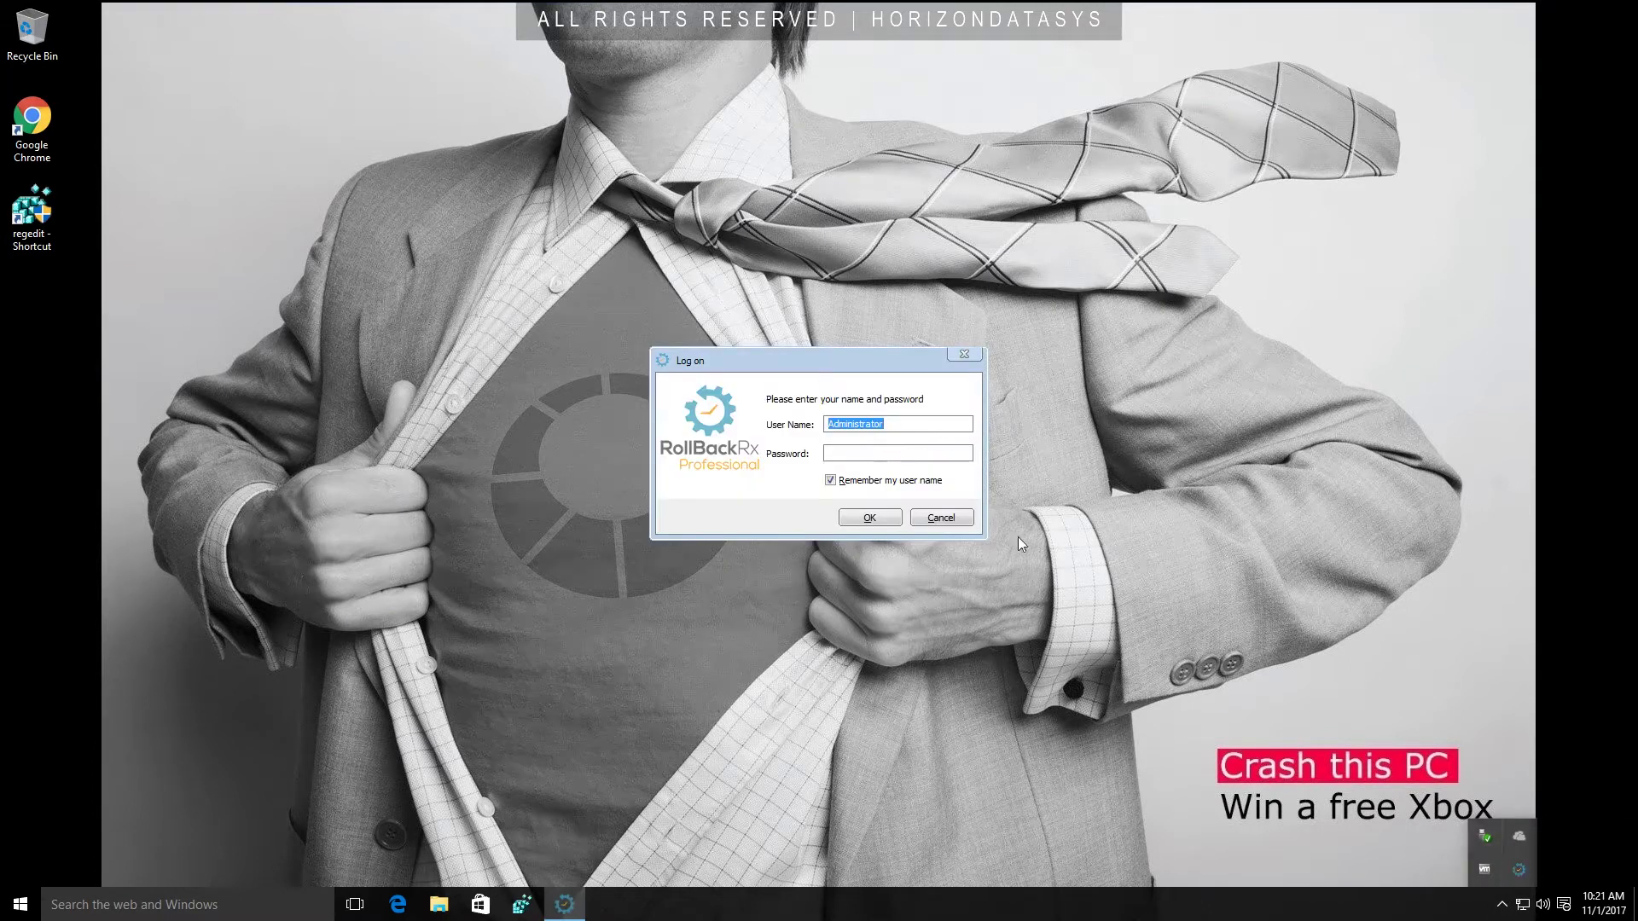
{"action": "key", "text": "Tab"}
{"action": "type", "text": "********"}
{"action": "key", "text": "Return"}
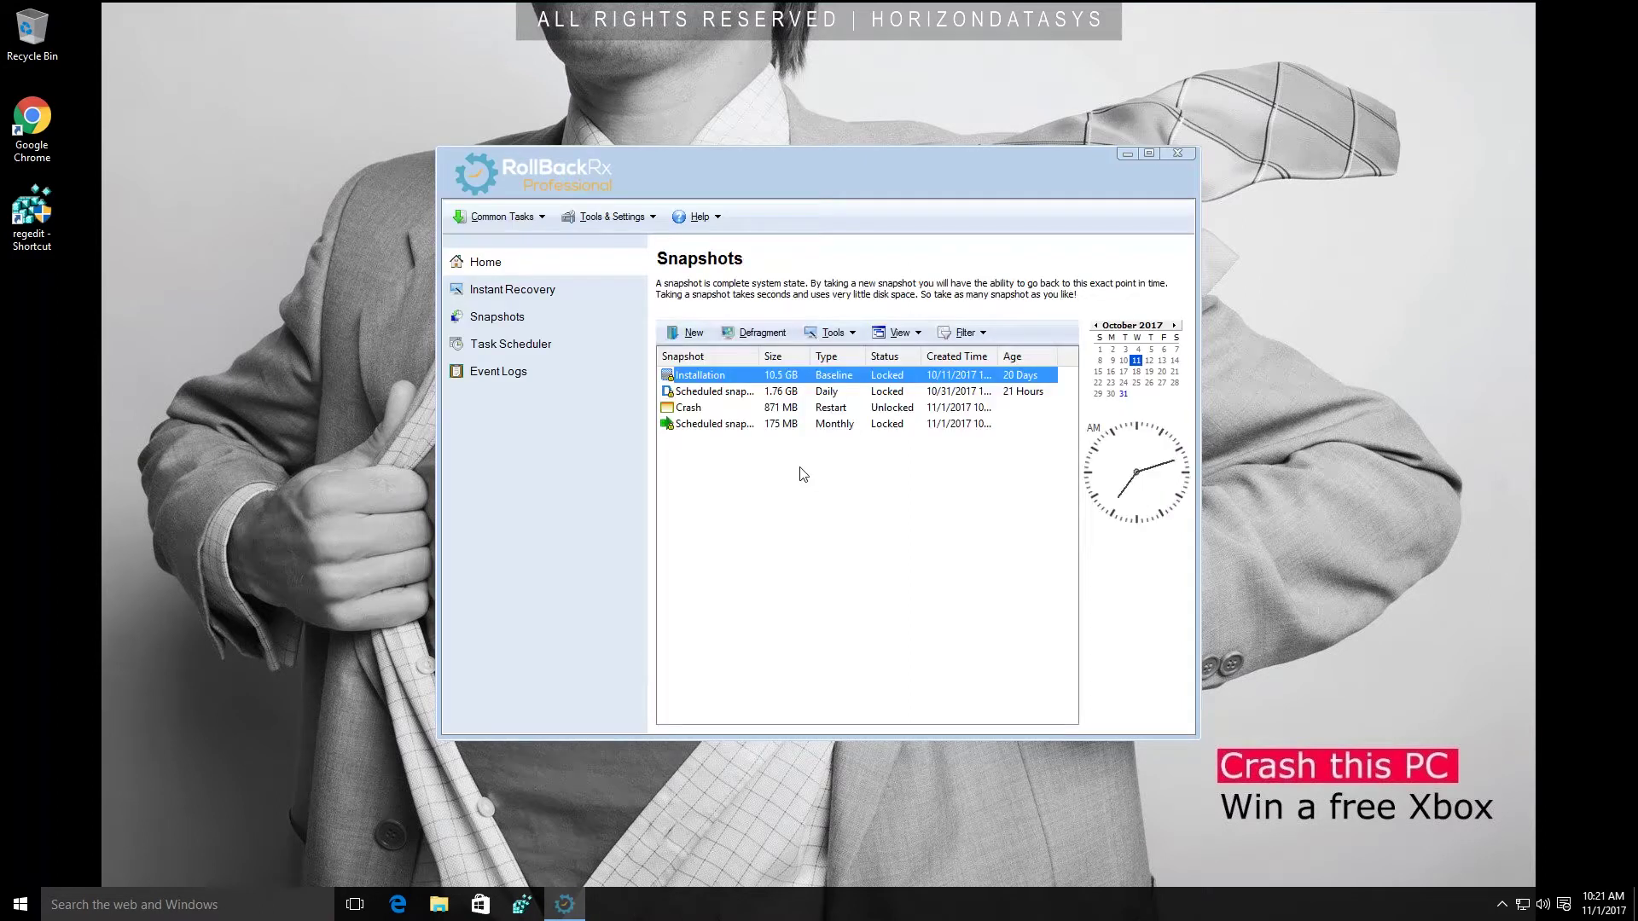
Explore the Crash snapshot and open its mounted virtual drive.
{"action": "left_click", "coordinate": [689, 424]}
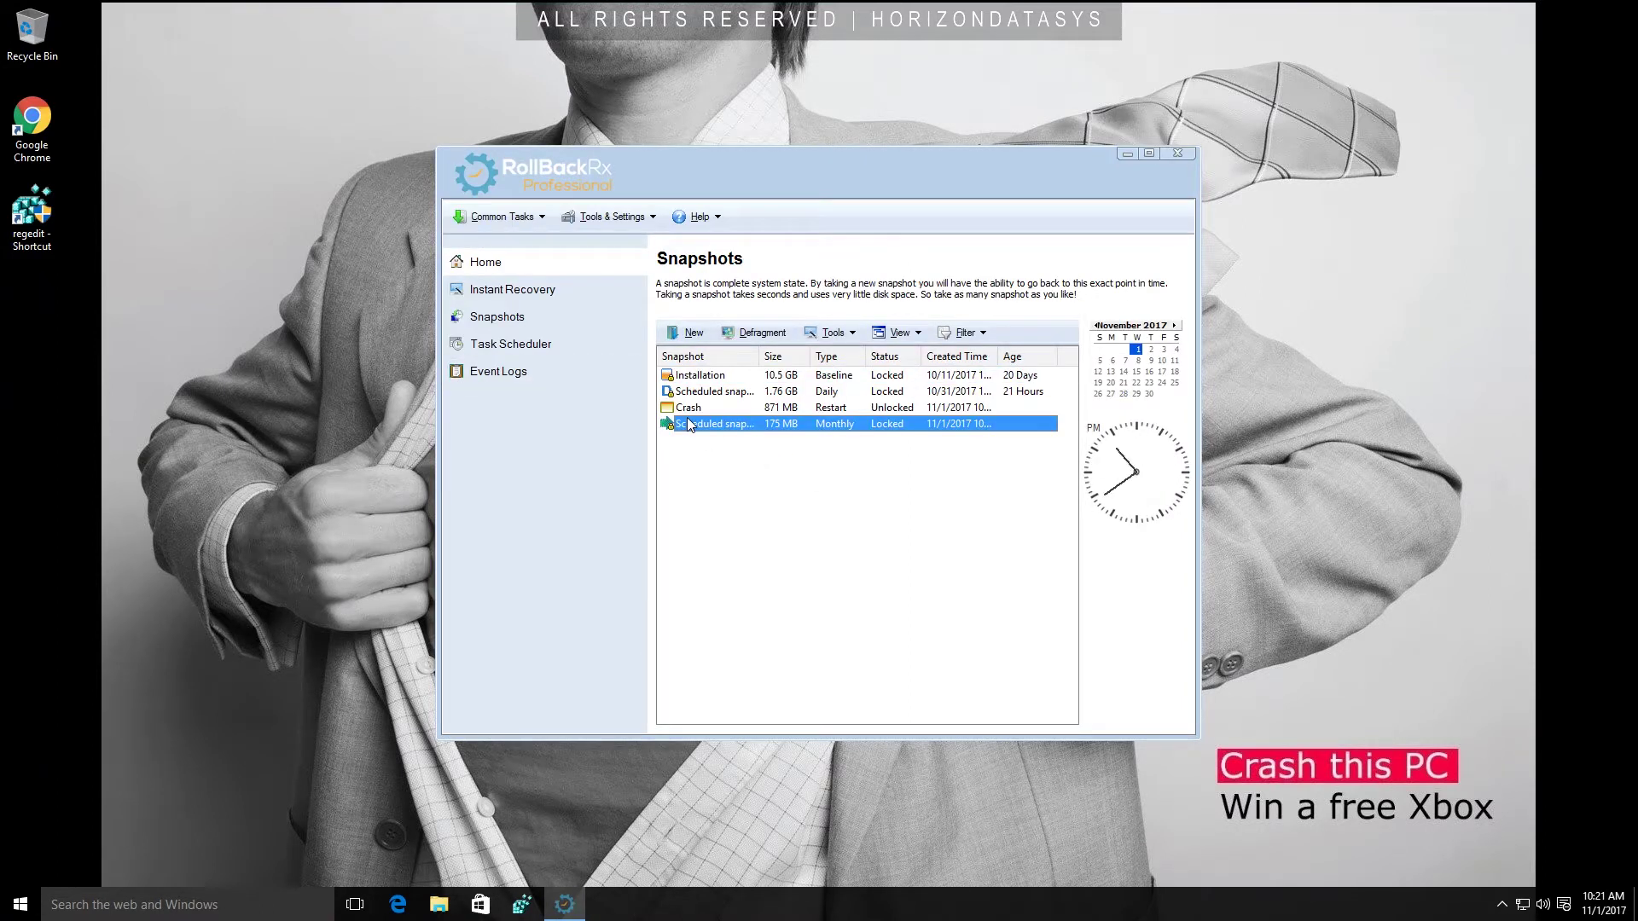
{"action": "left_click", "coordinate": [684, 408]}
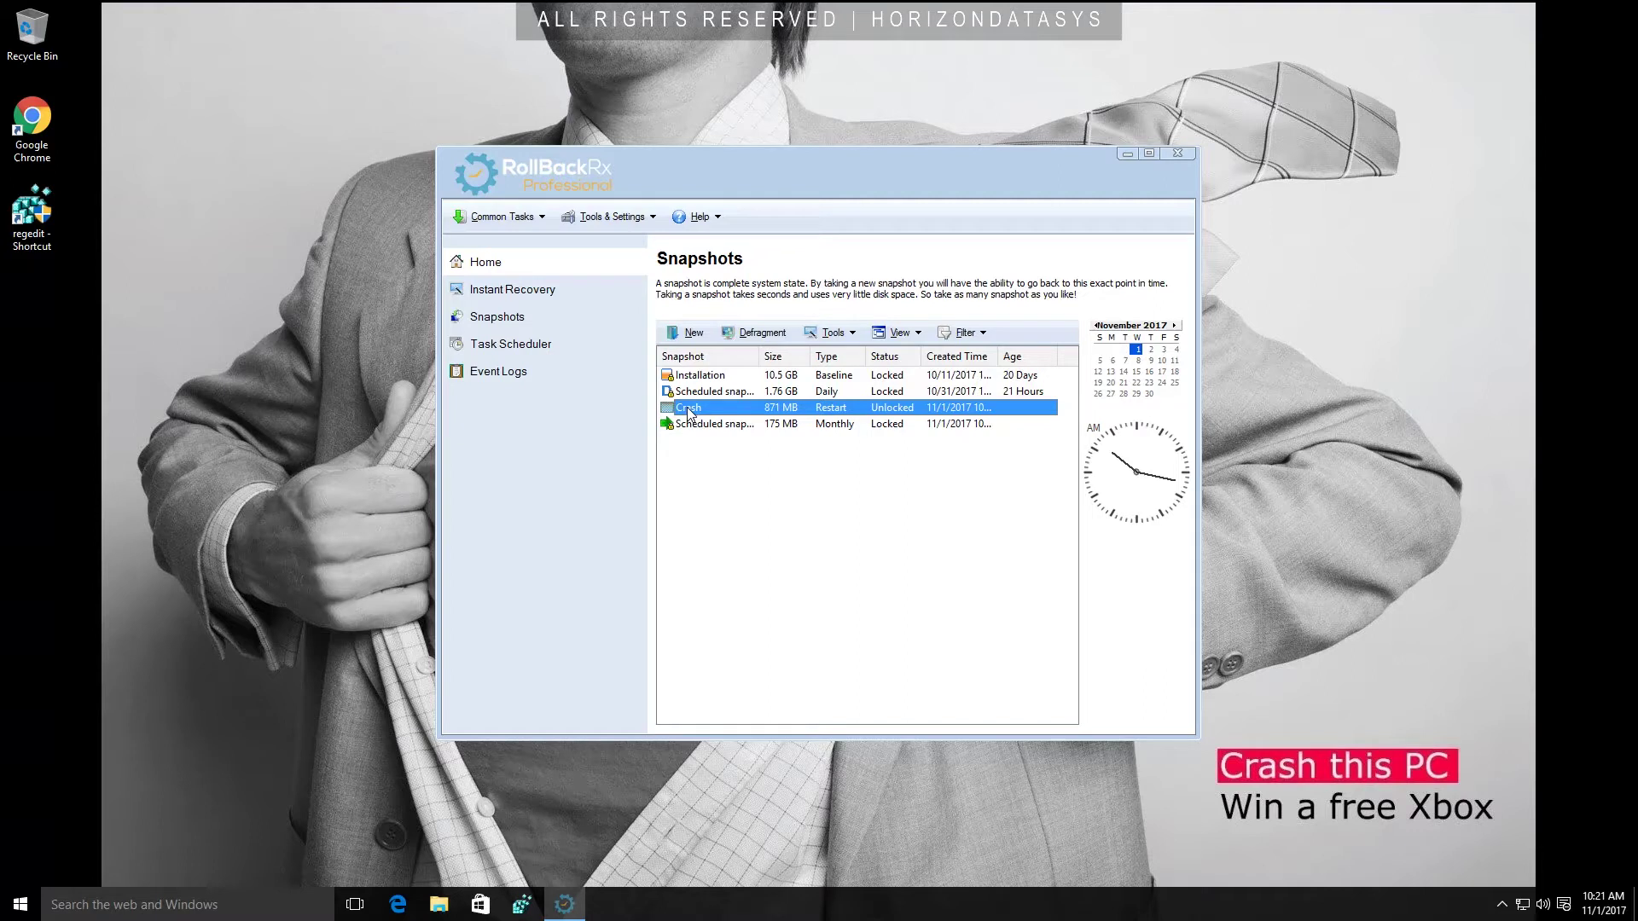
{"action": "right_click", "coordinate": [688, 410]}
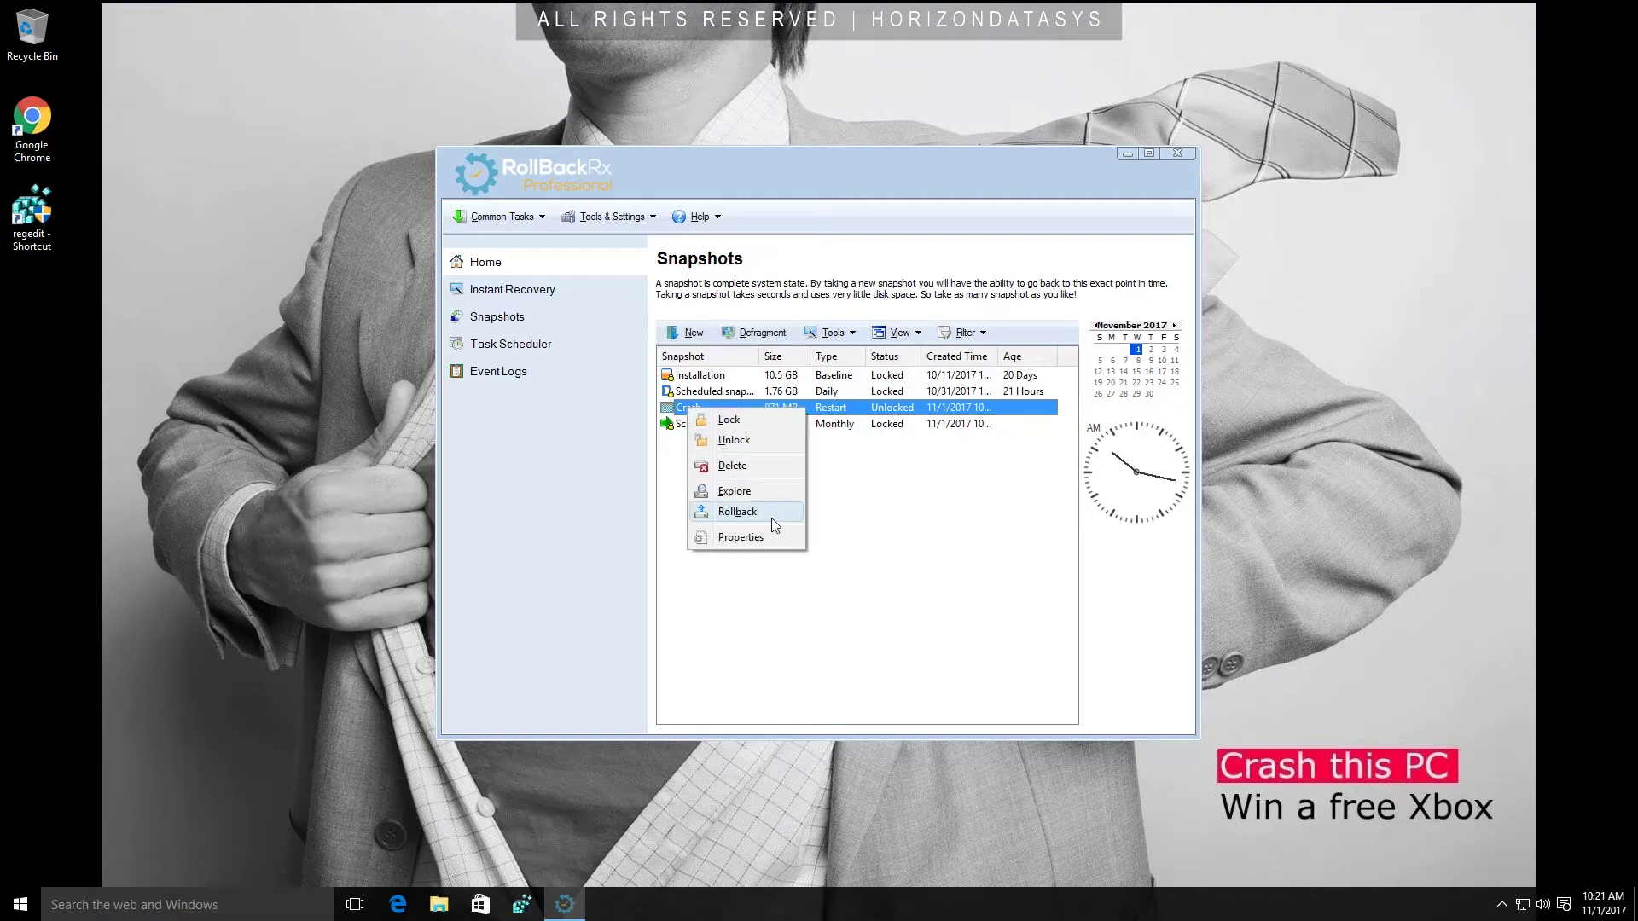
{"action": "left_click", "coordinate": [760, 490]}
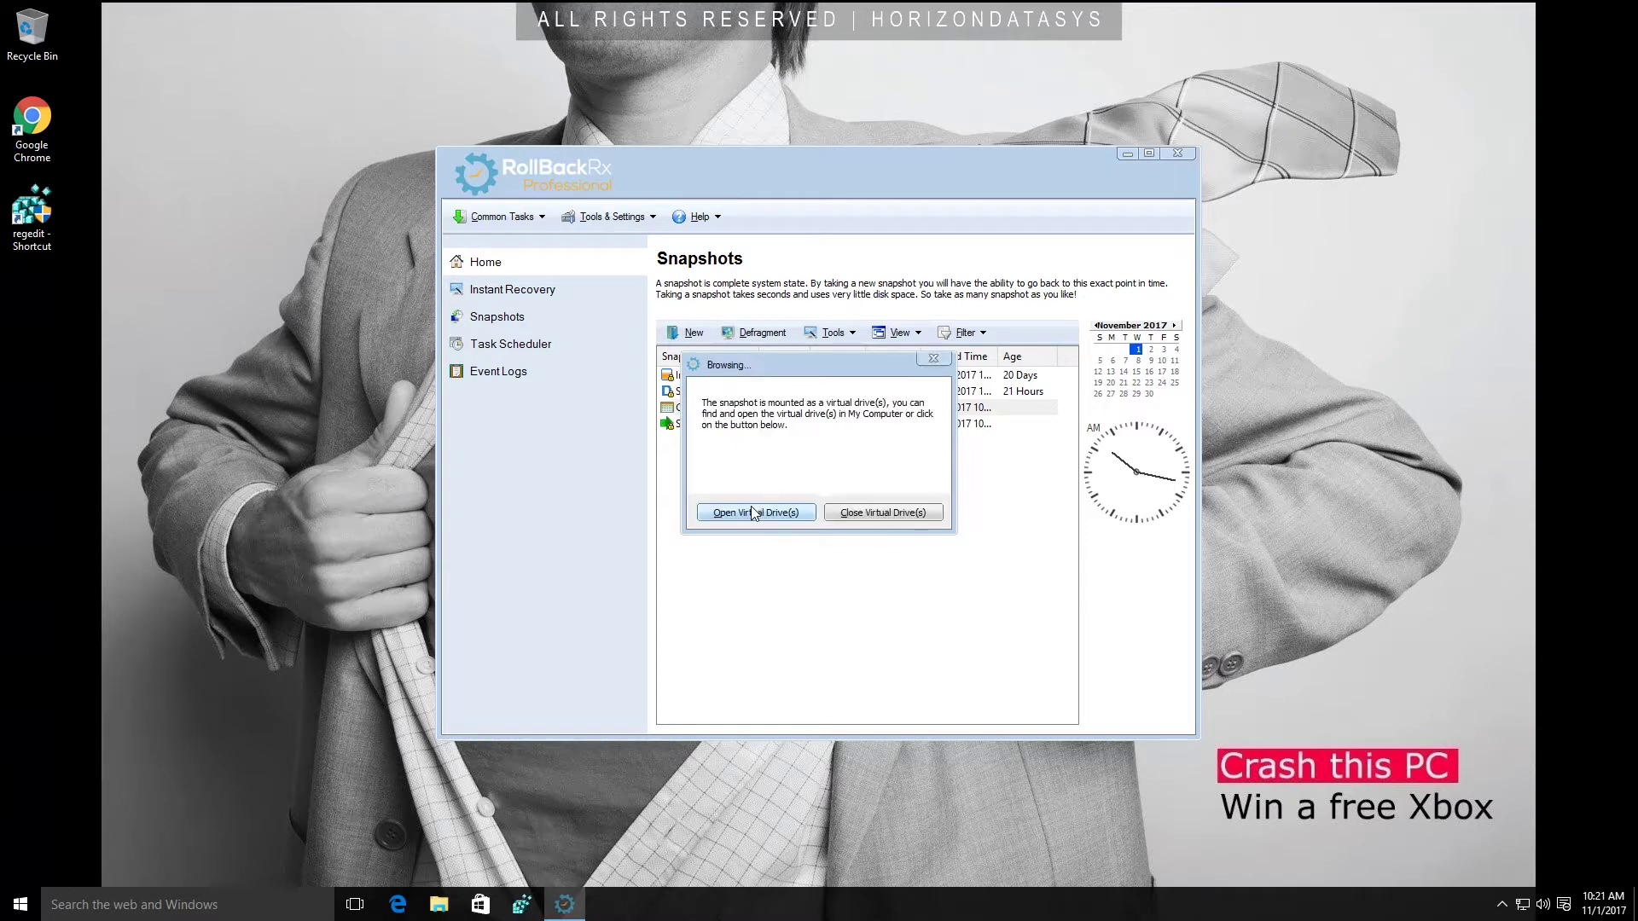
{"action": "left_click", "coordinate": [754, 513]}
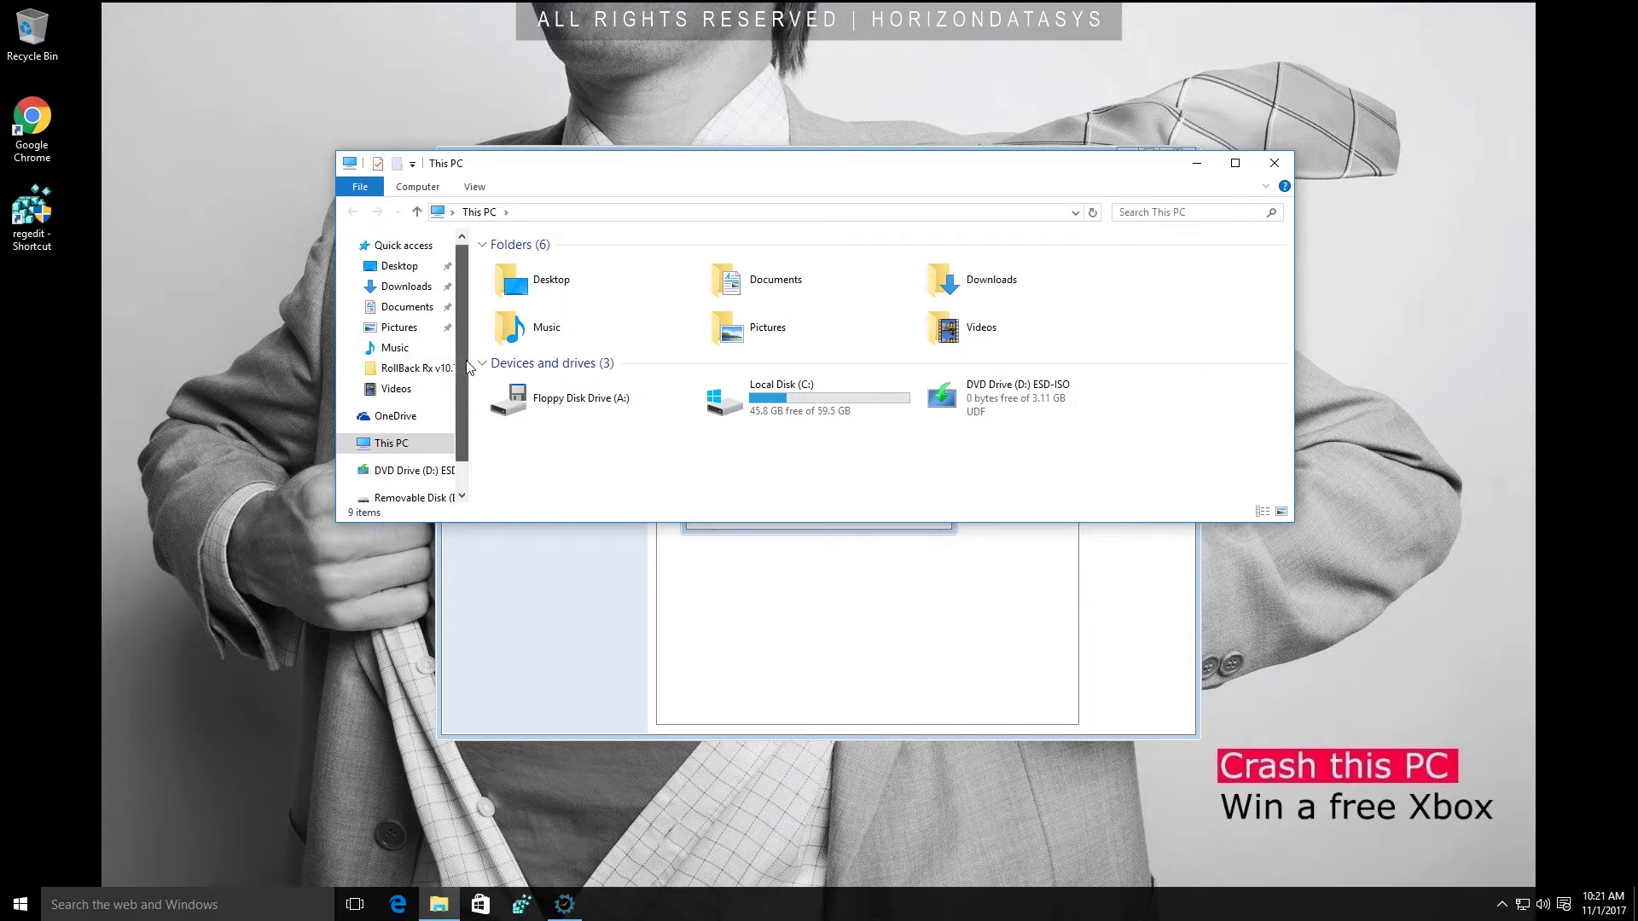
Drag TEST from Removable Disk (E:) > Users > user > Desktop onto the desktop, then close Explorer.
{"action": "scroll", "coordinate": [415, 435], "scroll_direction": "down", "scroll_amount": 1}
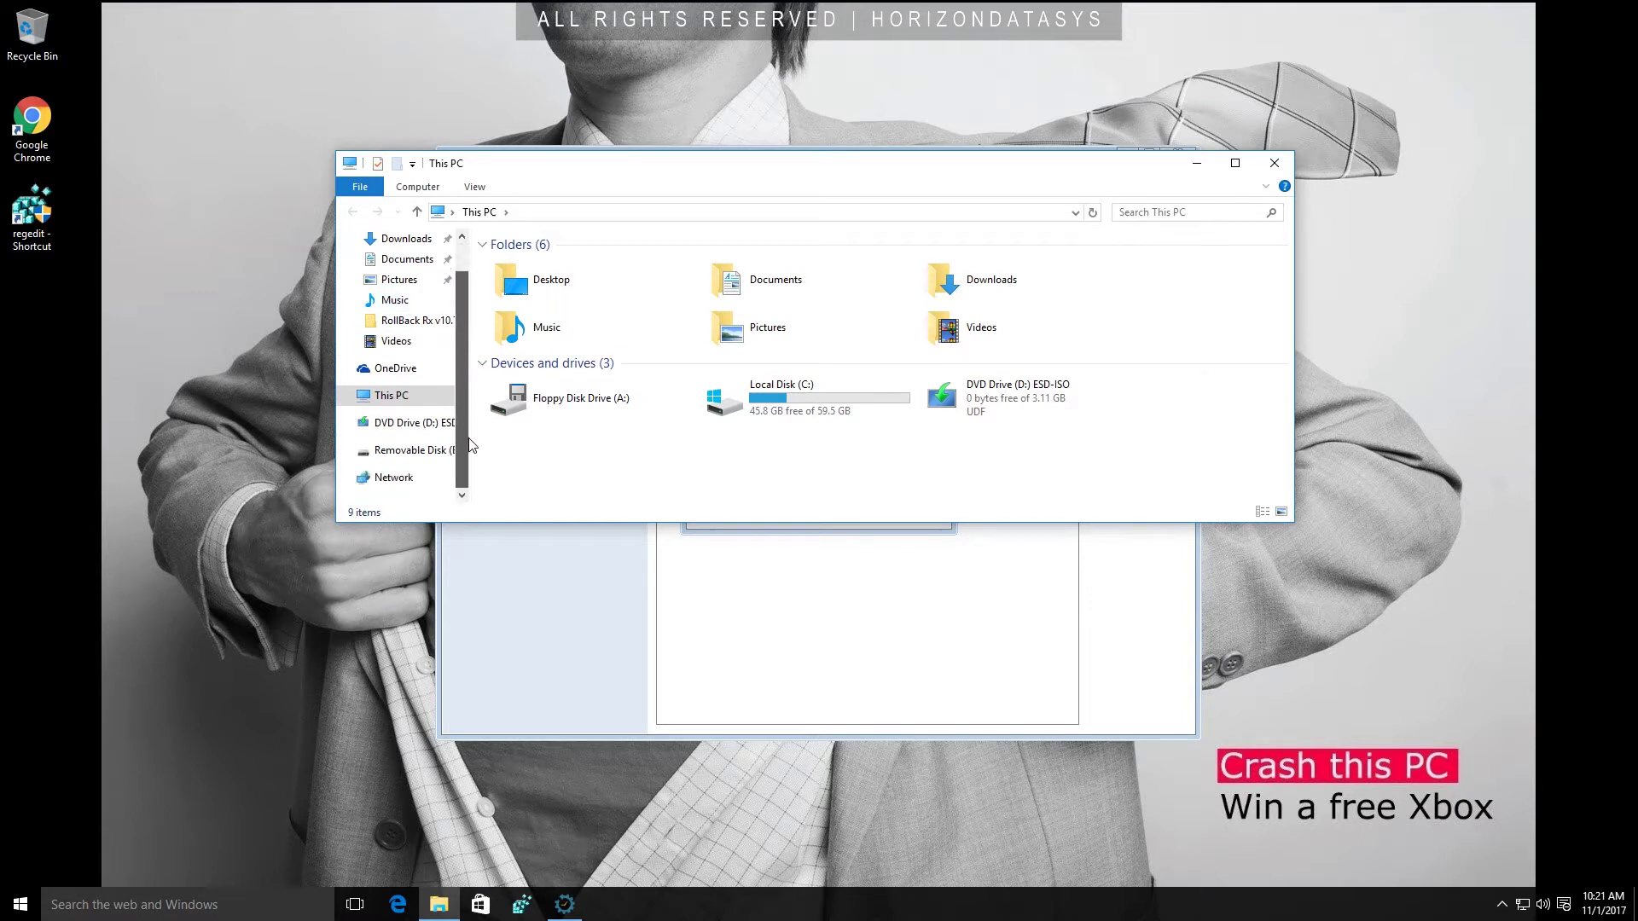
{"action": "left_click", "coordinate": [413, 460]}
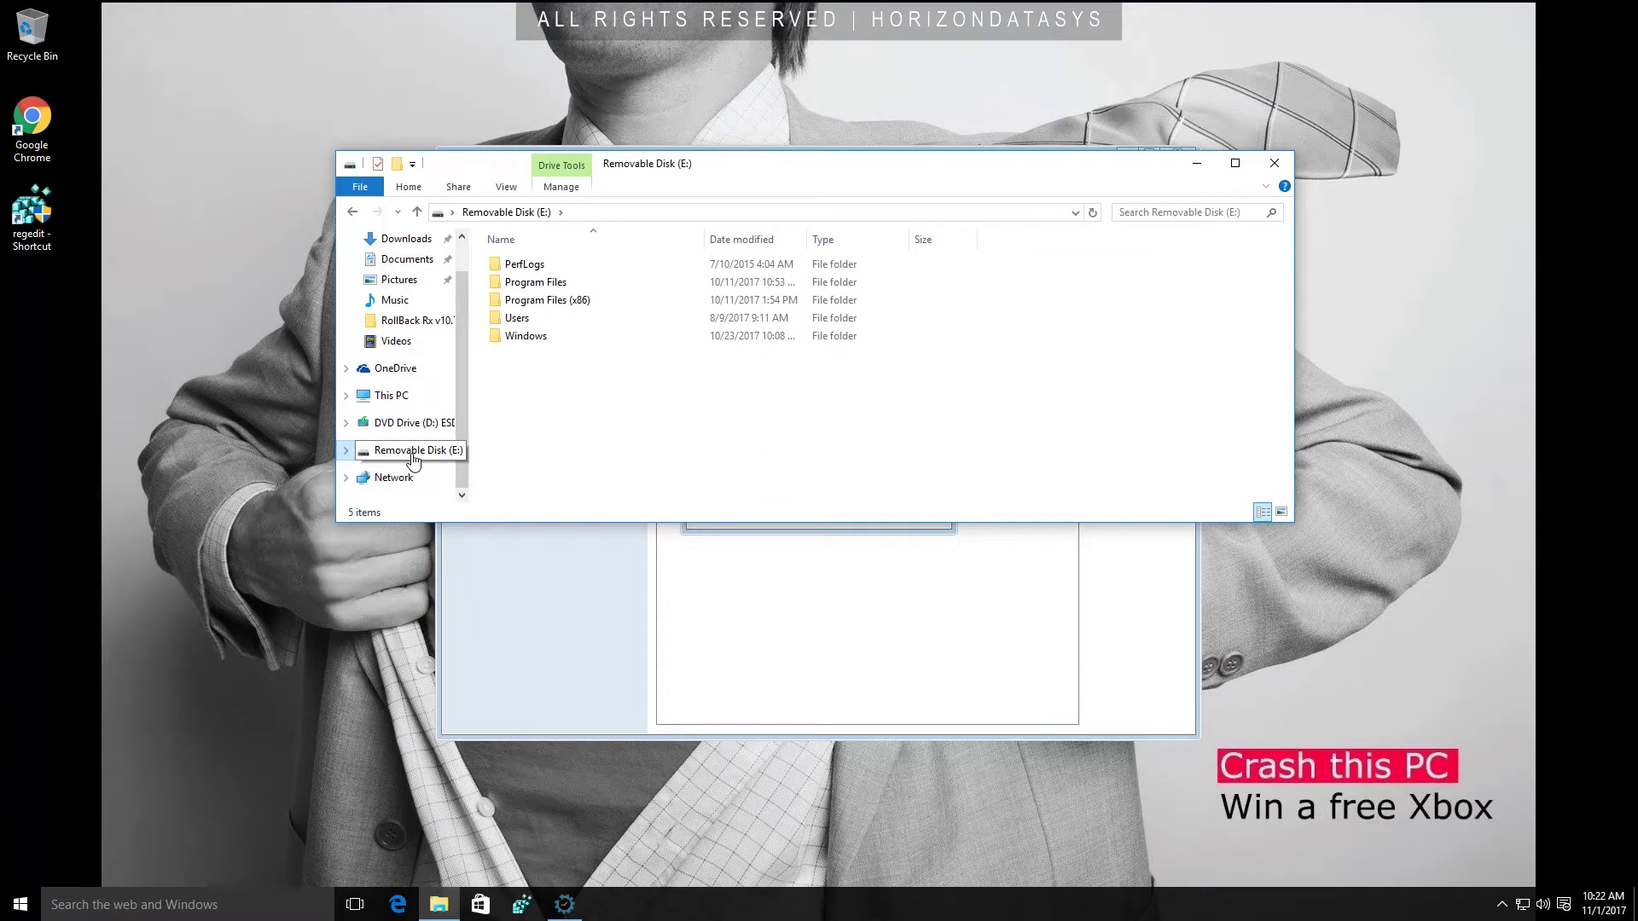
{"action": "double_click", "coordinate": [524, 321]}
{"action": "double_click", "coordinate": [546, 265]}
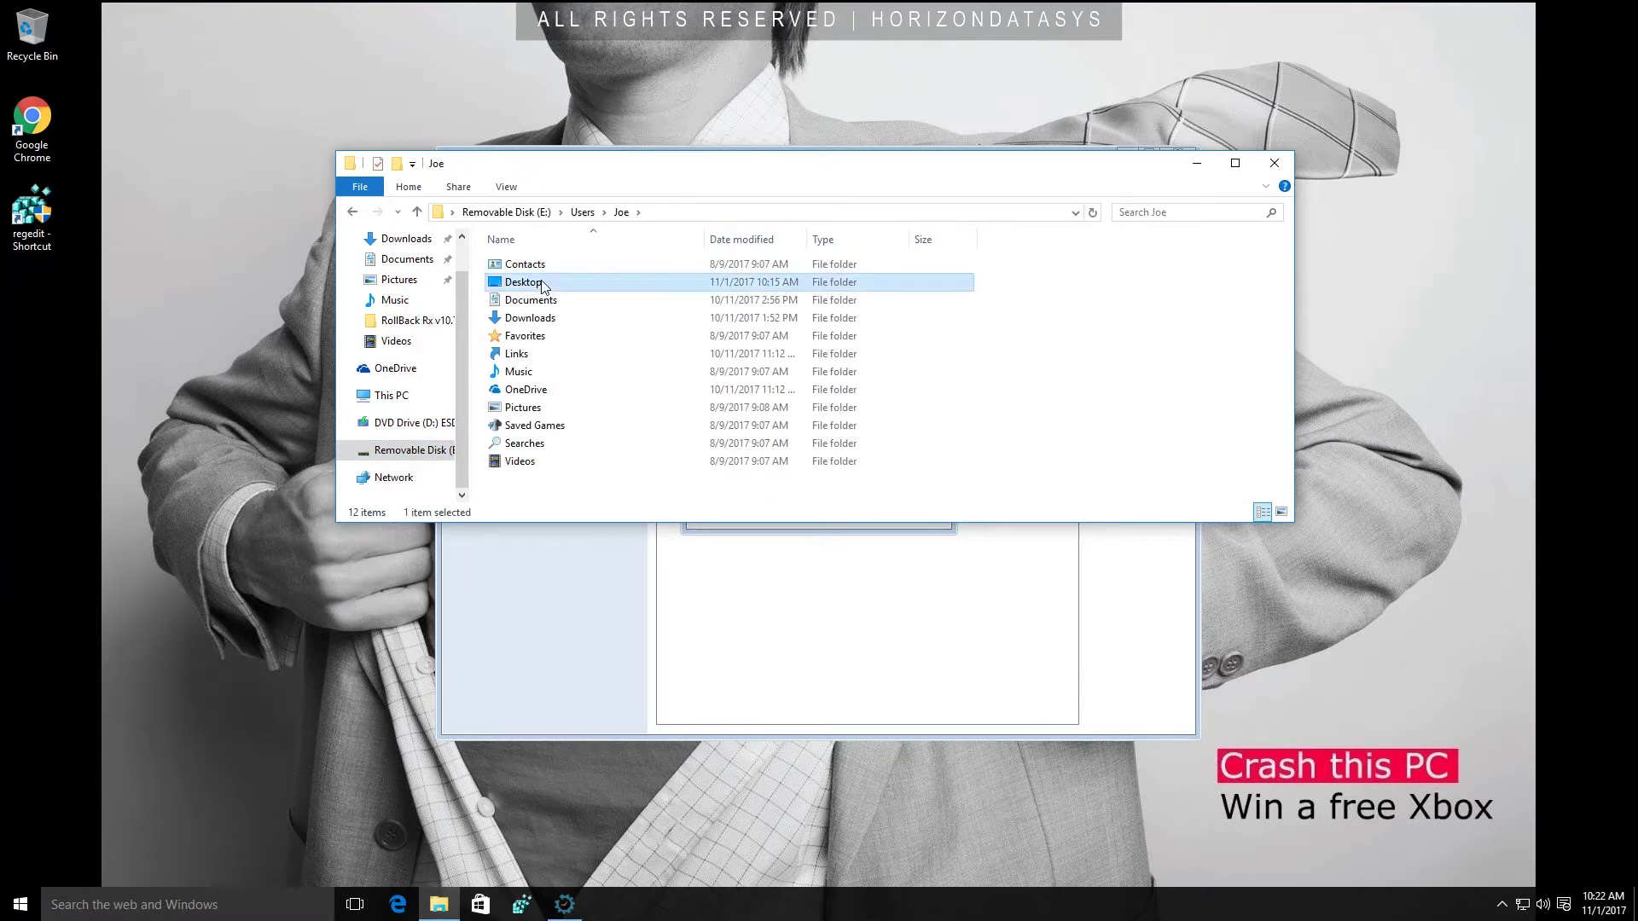
{"action": "double_click", "coordinate": [542, 280]}
{"action": "scroll", "coordinate": [543, 290], "scroll_direction": "down", "scroll_amount": 3}
{"action": "scroll", "coordinate": [543, 290], "scroll_direction": "down", "scroll_amount": 20}
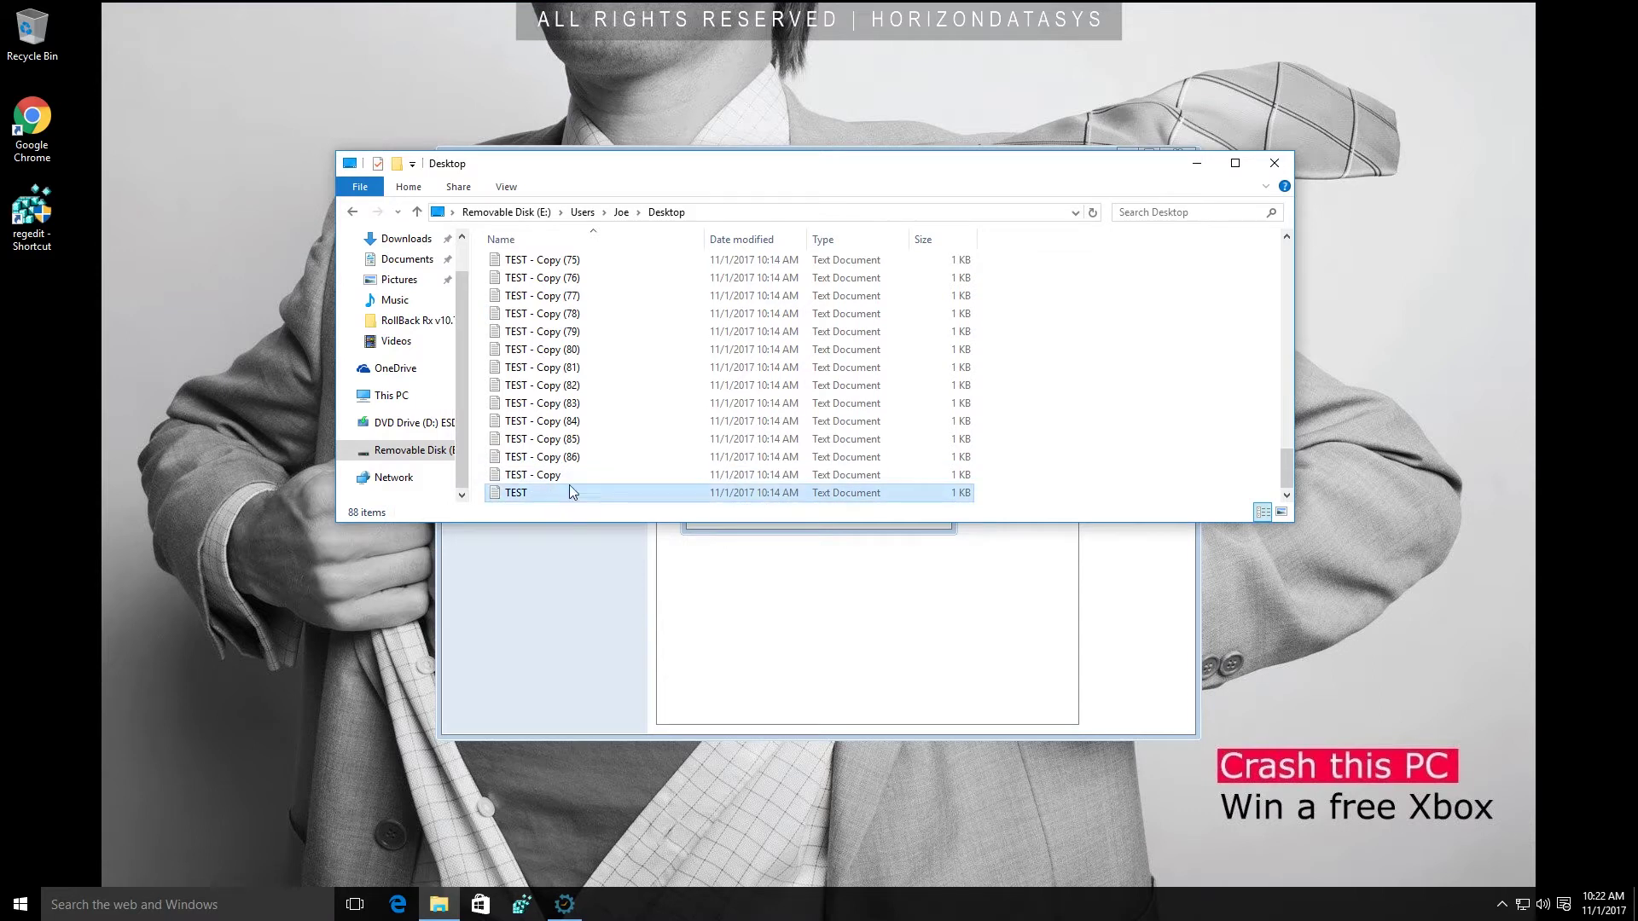
{"action": "left_click", "coordinate": [559, 494]}
{"action": "left_click_drag", "start_coordinate": [543, 501], "coordinate": [22, 302]}
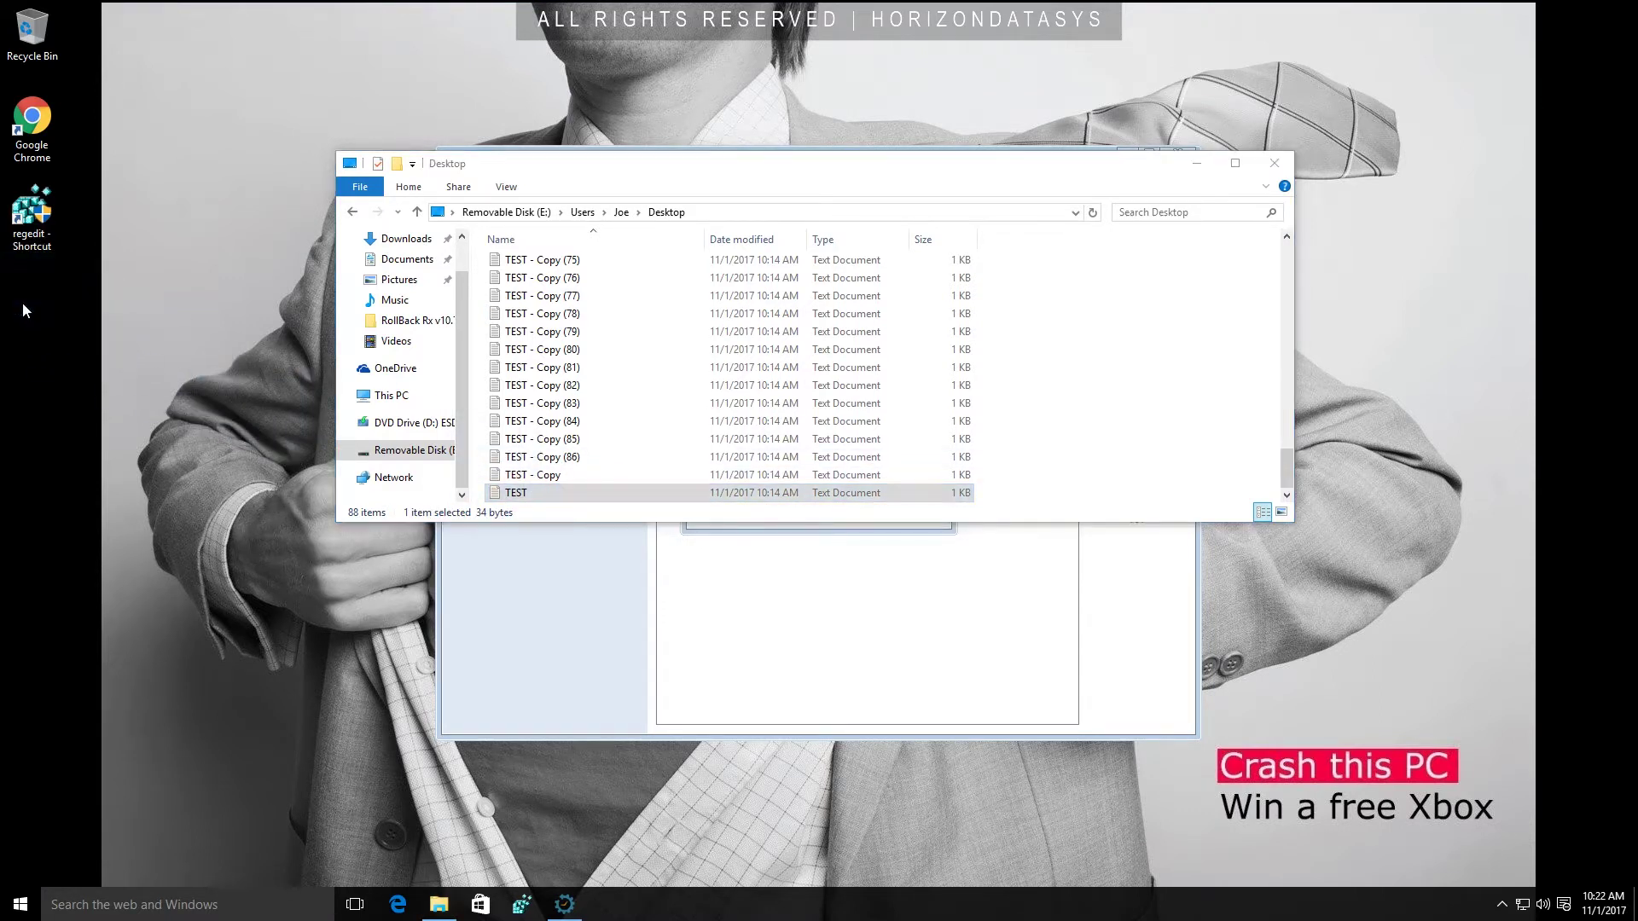
{"action": "left_click", "coordinate": [1275, 163]}
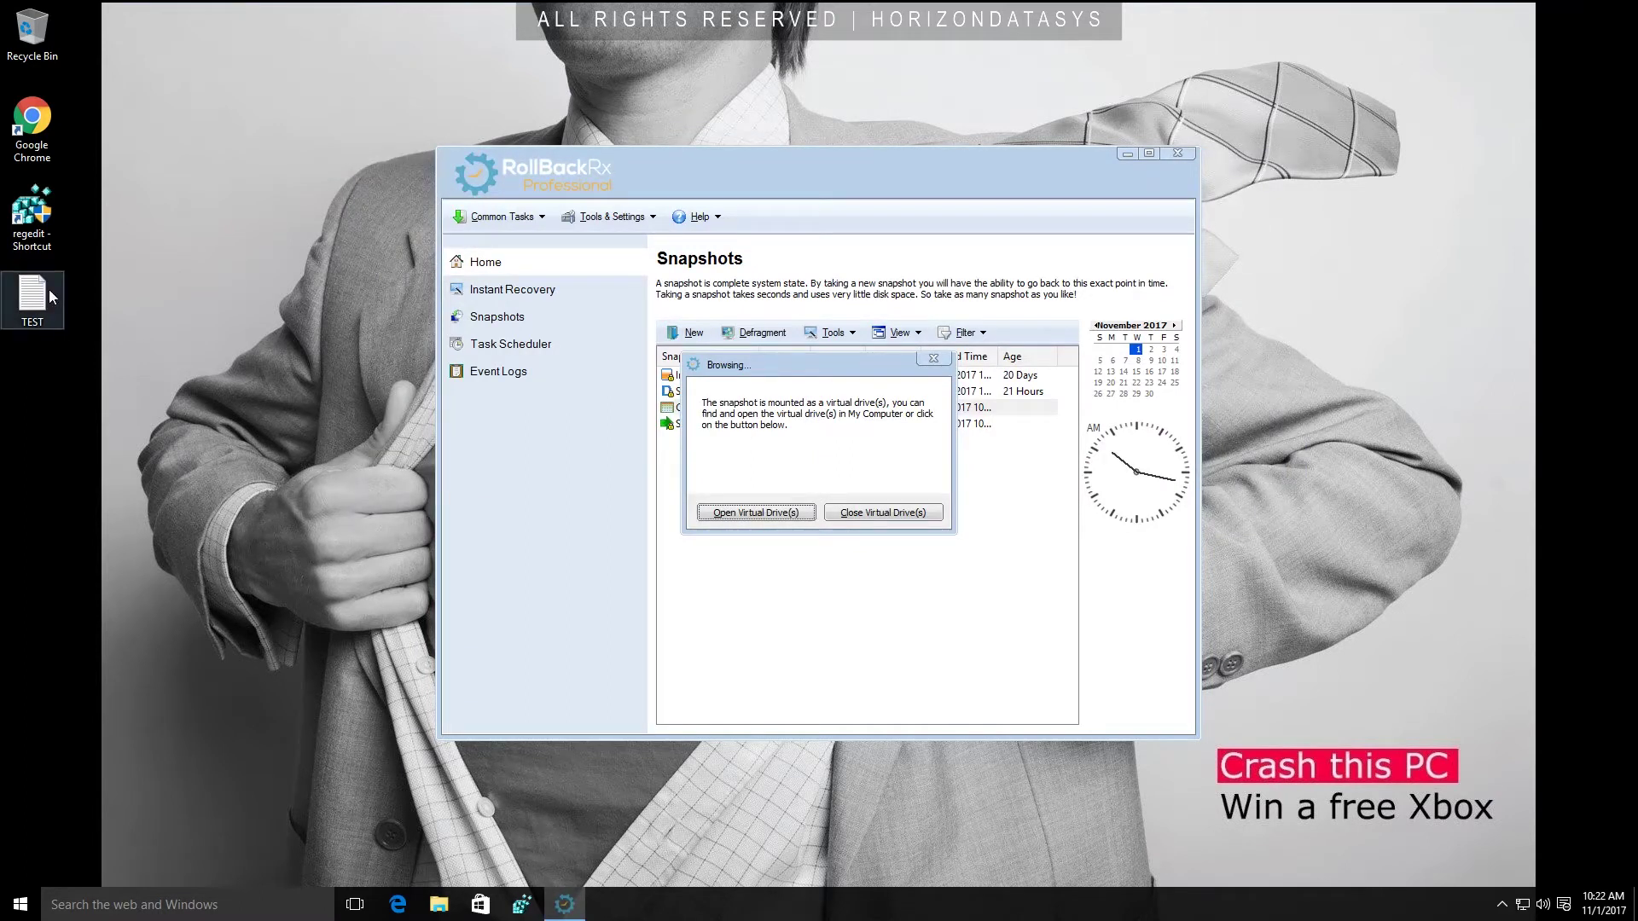
Open the recovered TEST file from the desktop and confirm it reads "Important document! Do not delete!".
{"action": "double_click", "coordinate": [34, 297]}
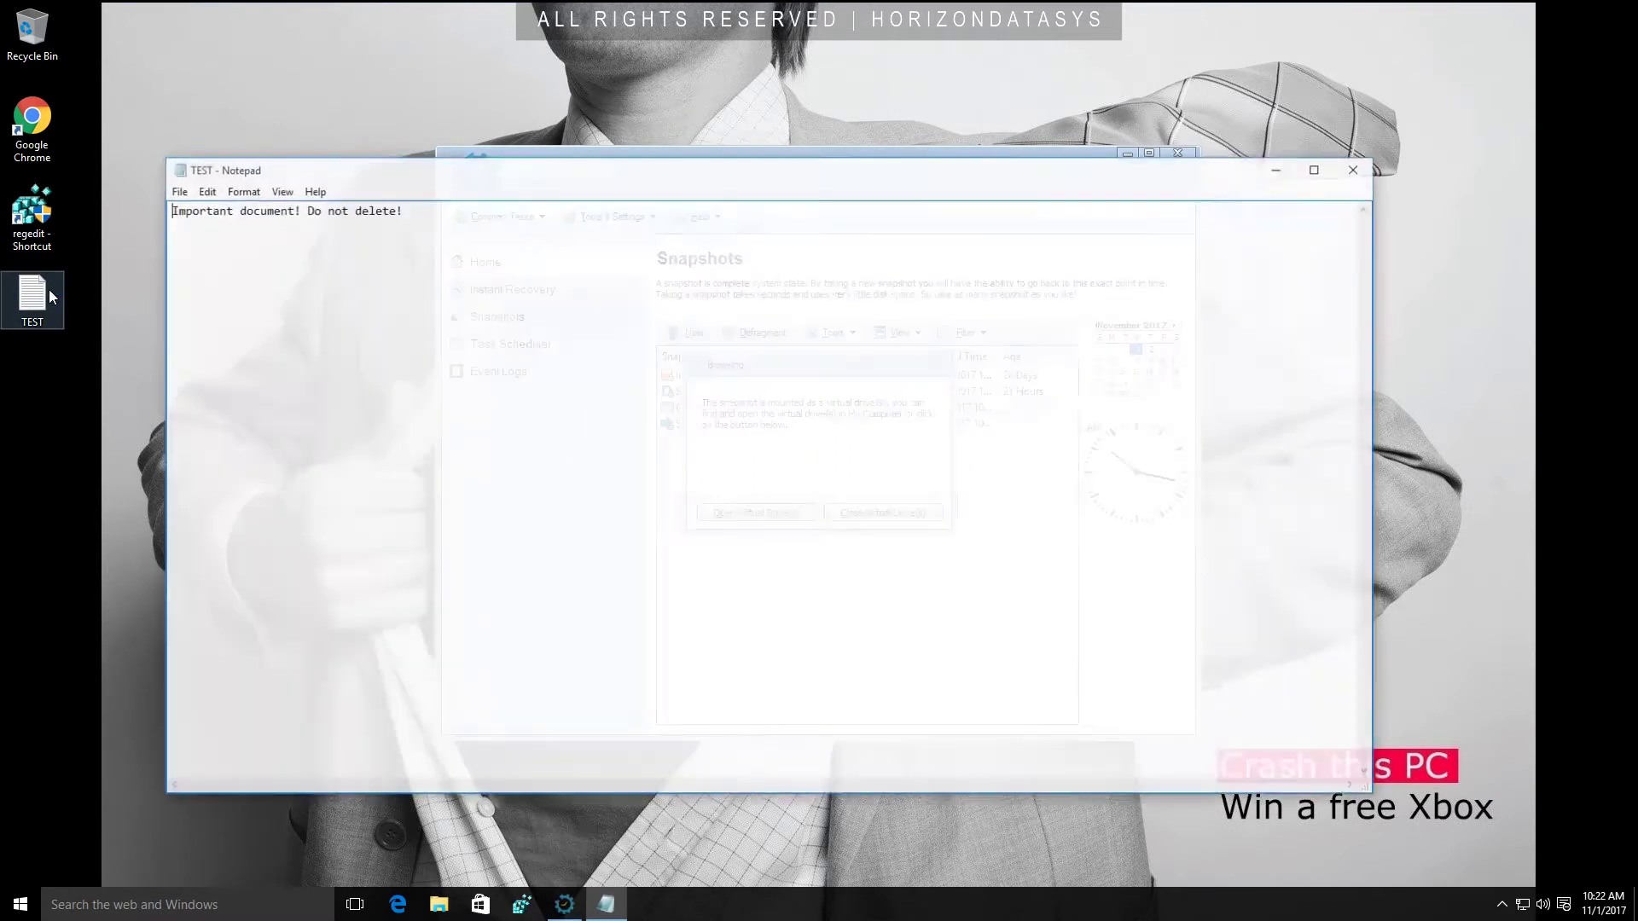
{"action": "left_click_drag", "start_coordinate": [346, 209], "coordinate": [167, 211]}
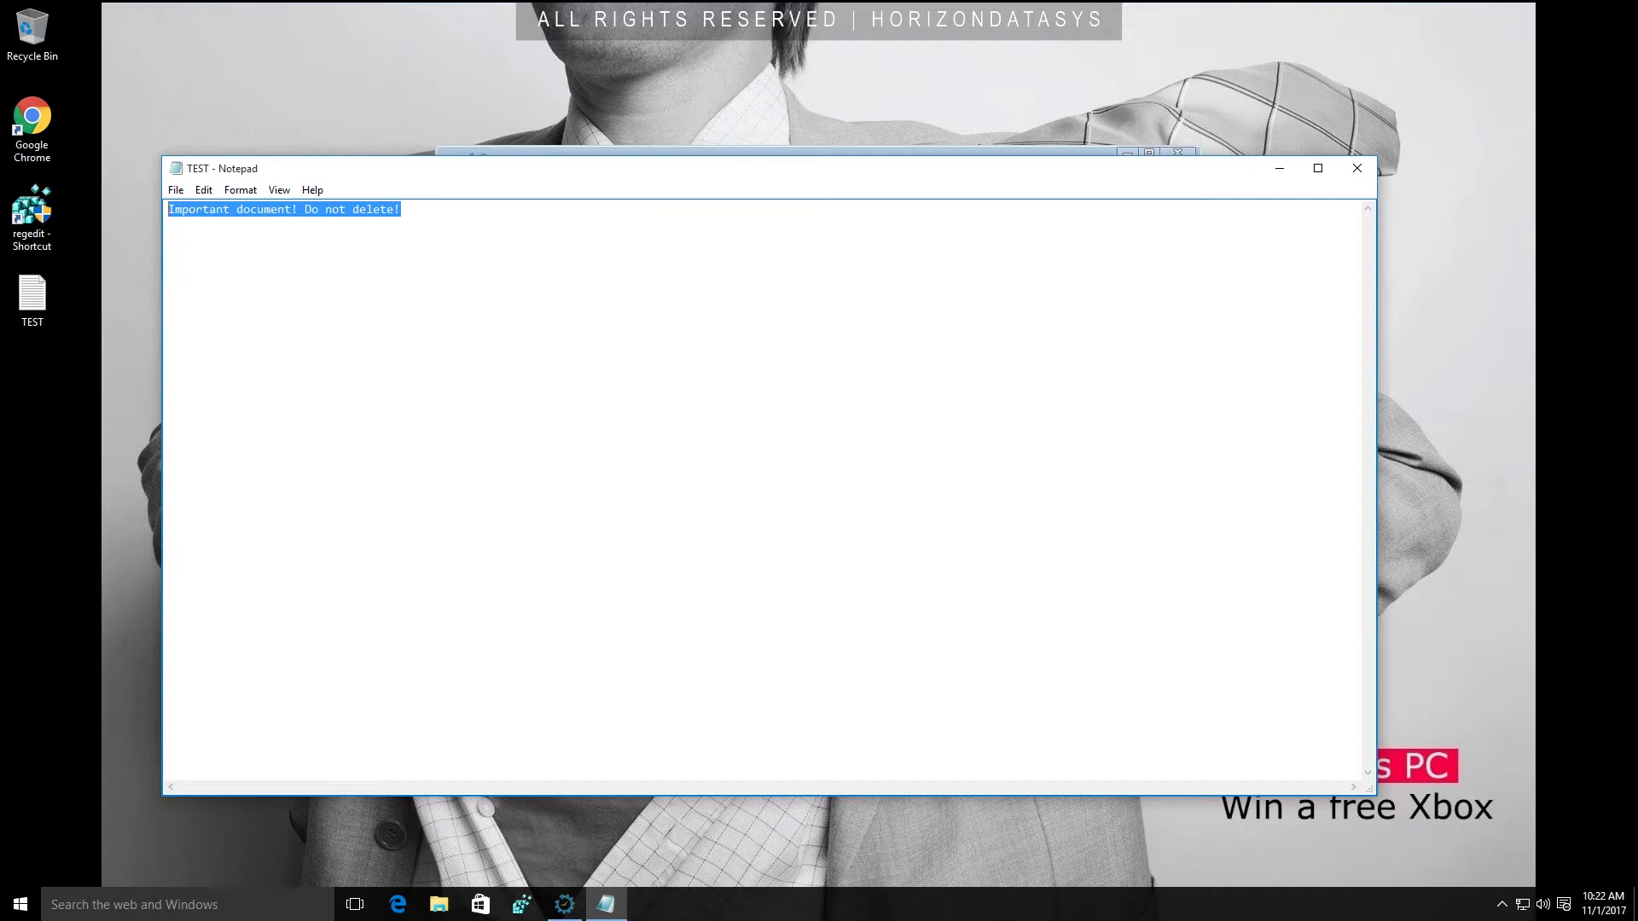
{"action": "left_click", "coordinate": [277, 209]}
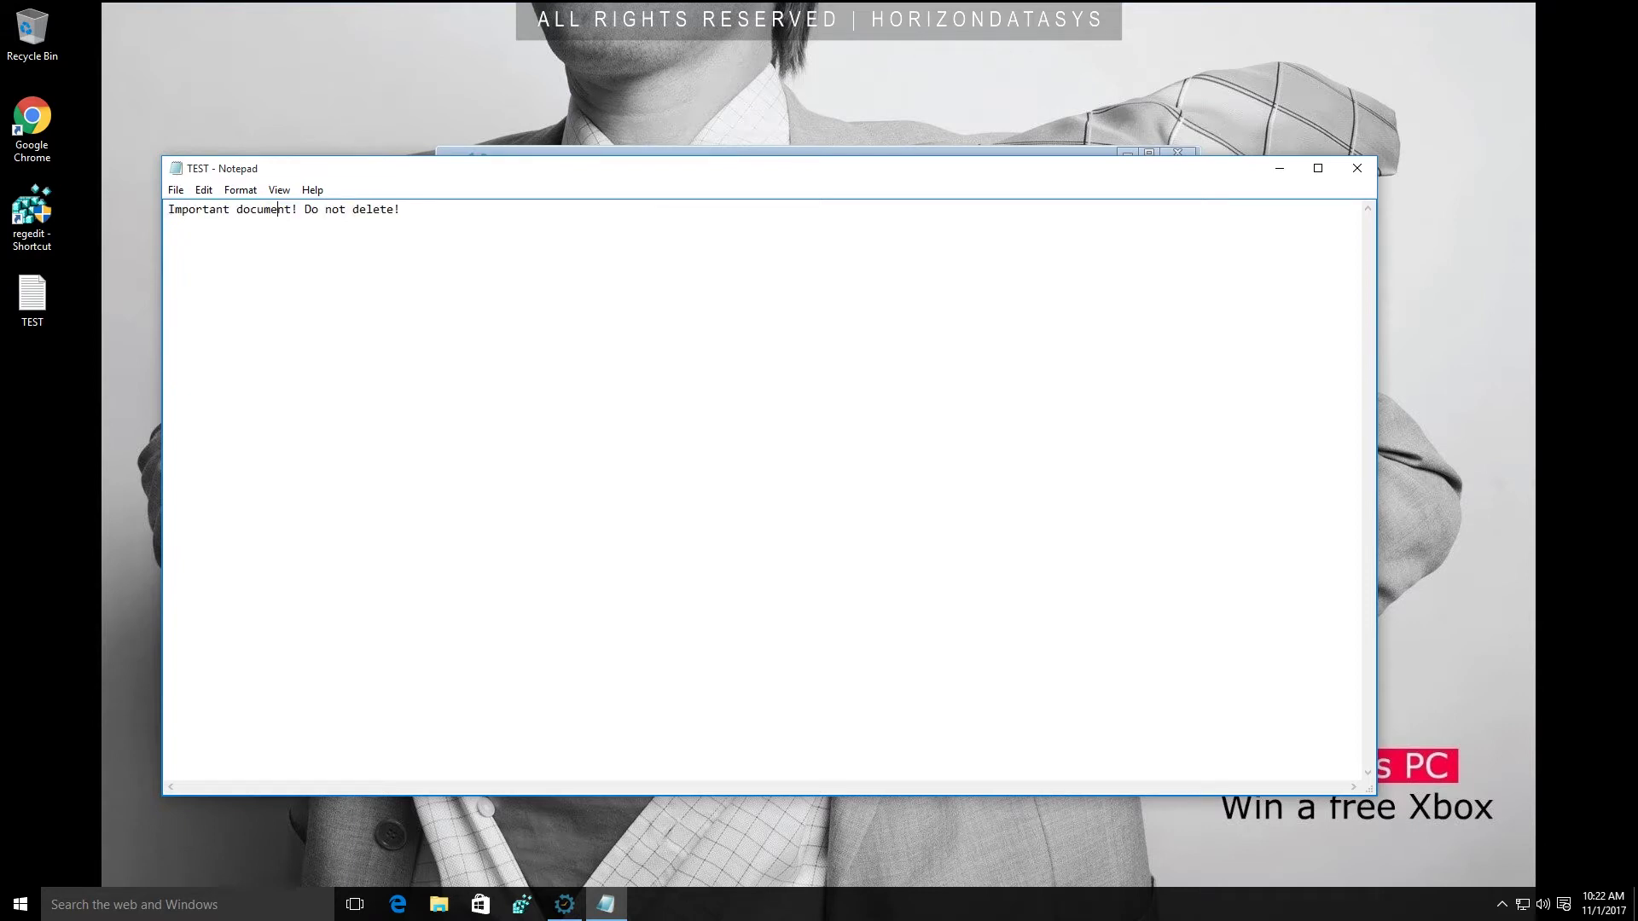
Close TEST in Notepad, unmount the snapshot's virtual drive, and exit RollBack Rx.
{"action": "left_click", "coordinate": [1370, 176]}
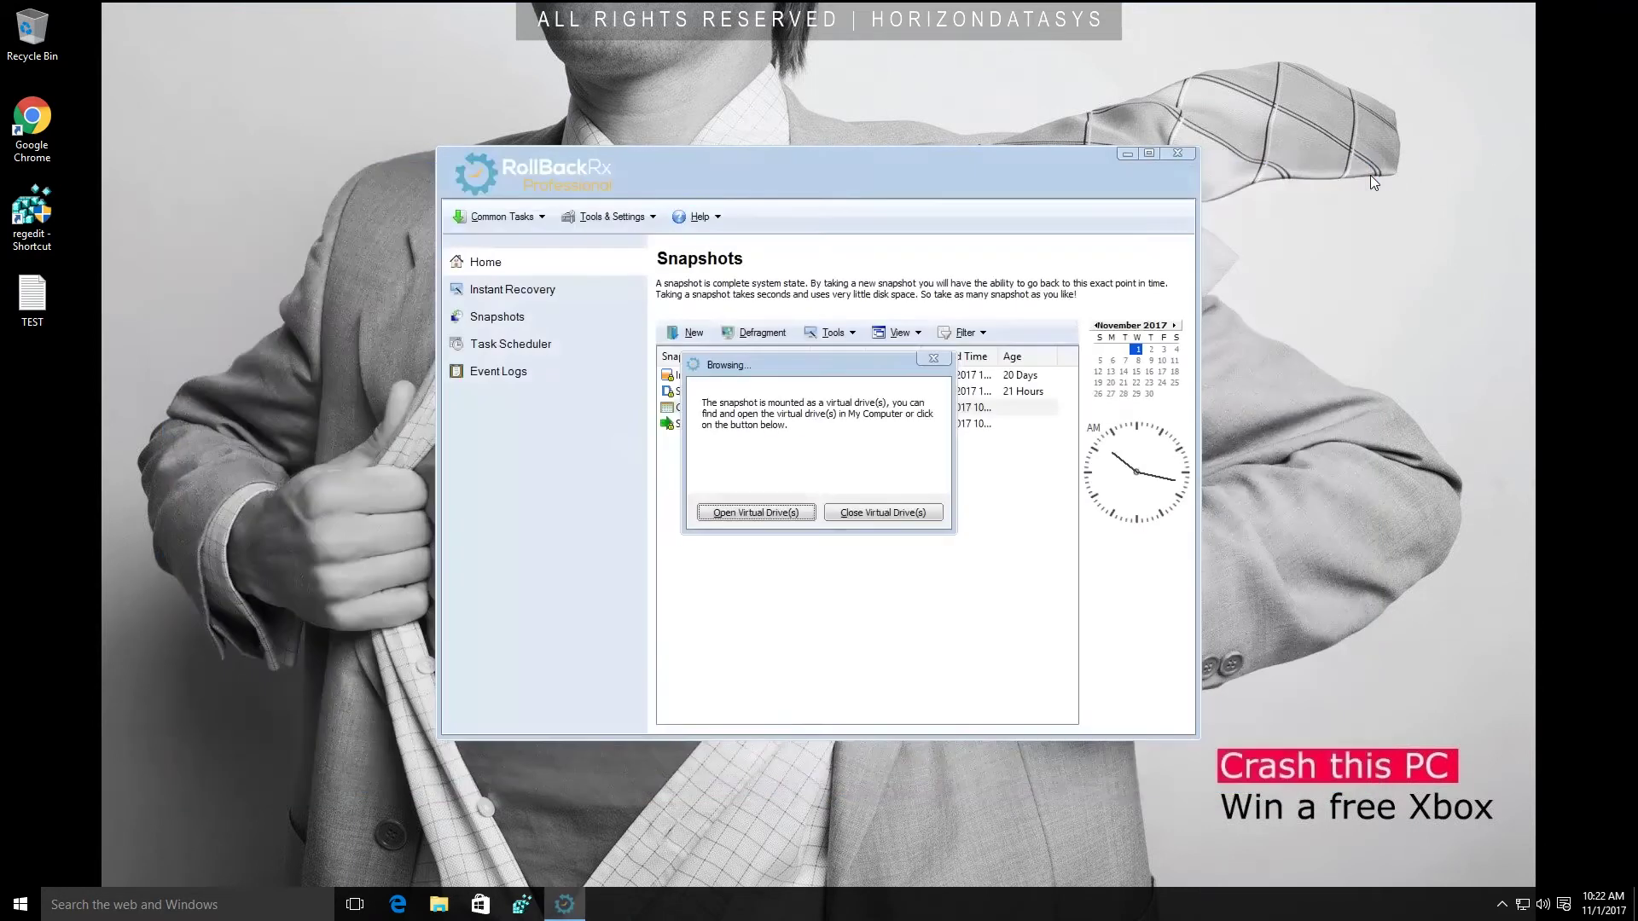
{"action": "left_click", "coordinate": [848, 513]}
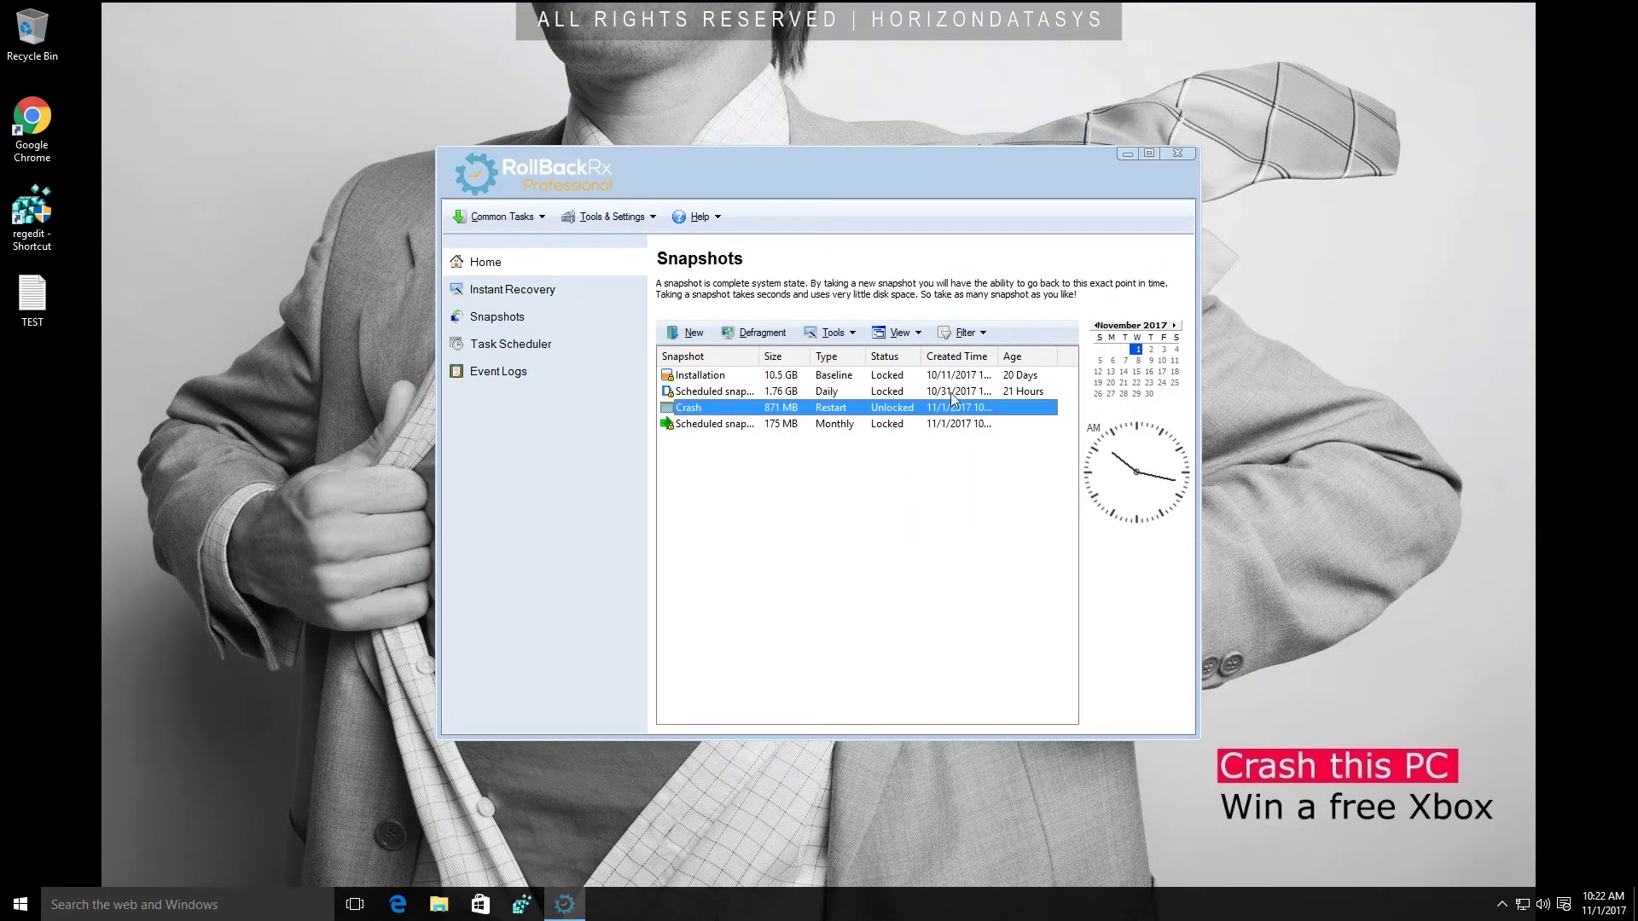
{"action": "left_click", "coordinate": [1177, 152]}
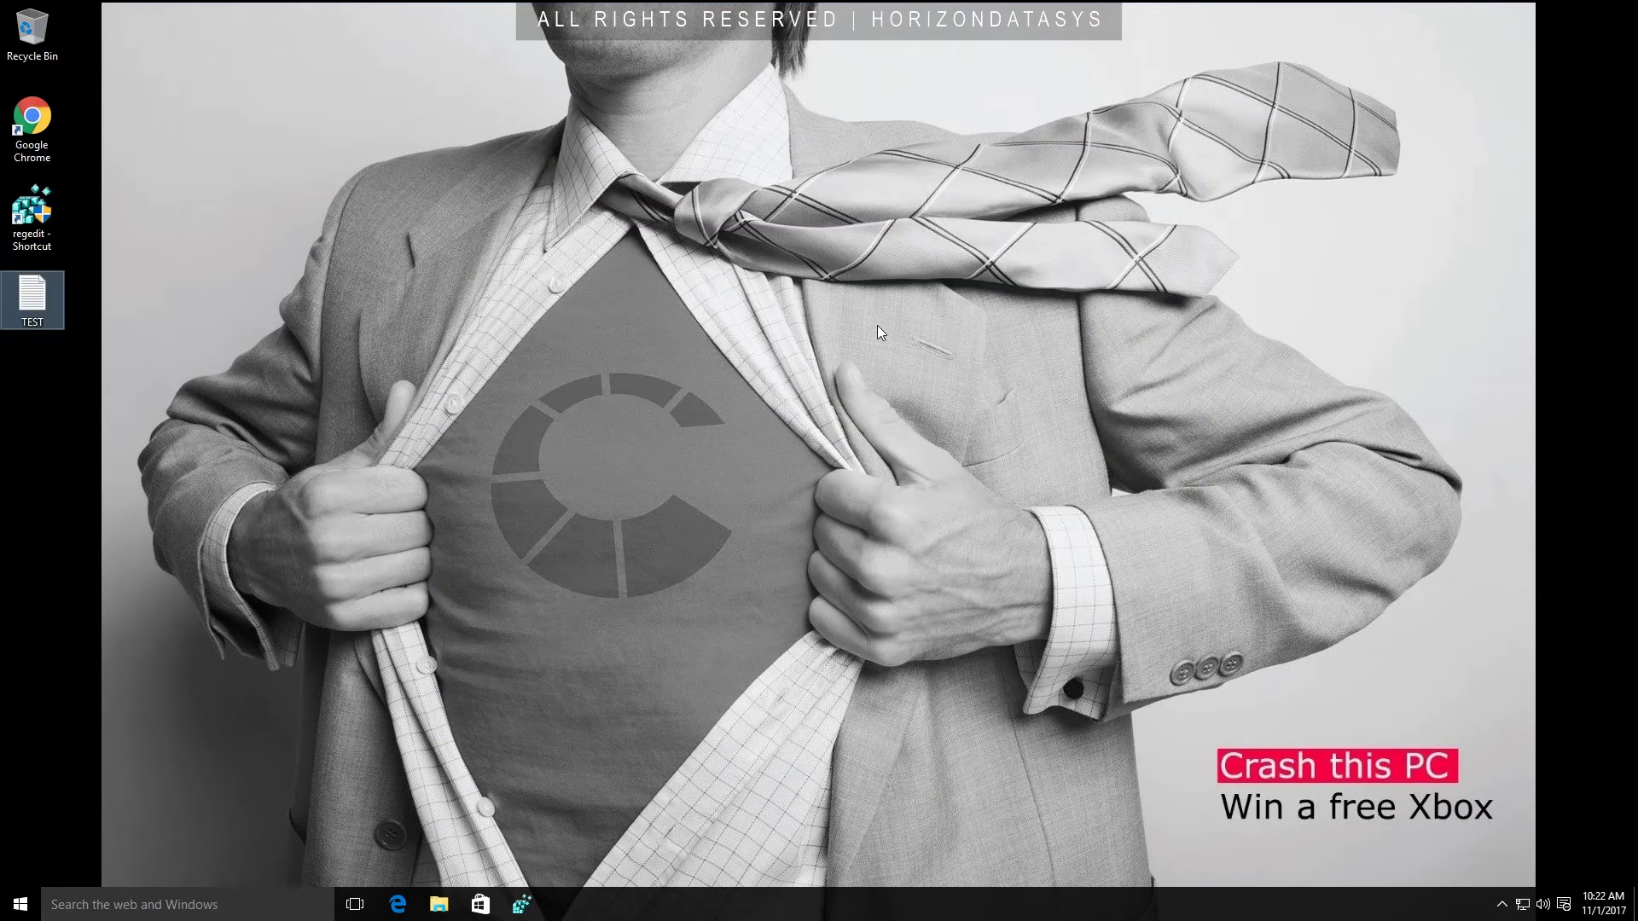